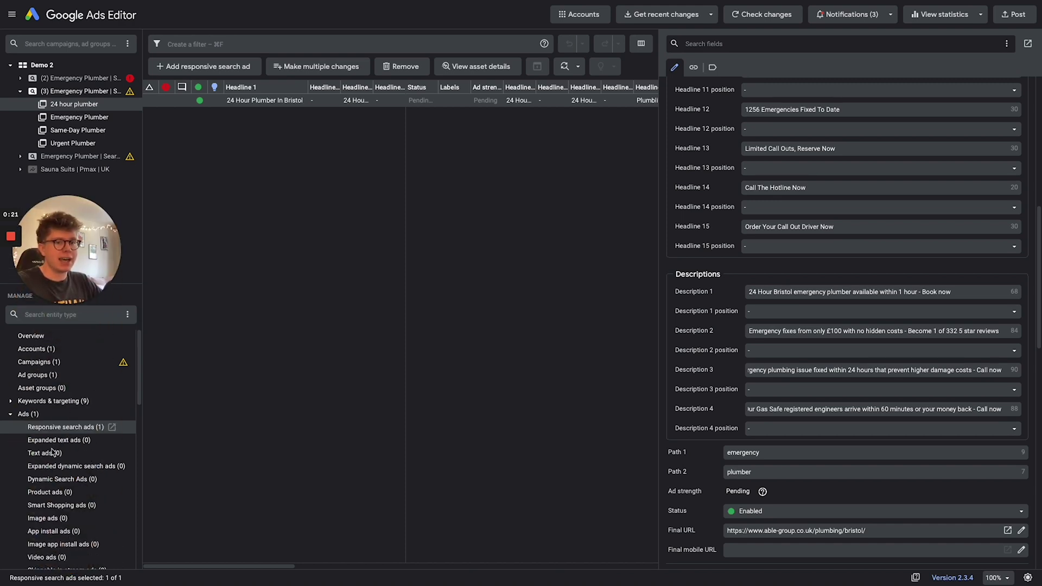
- Add a new call ad to the 24 hour plumber ad group and set its business name to Demo
left_click(60, 427)
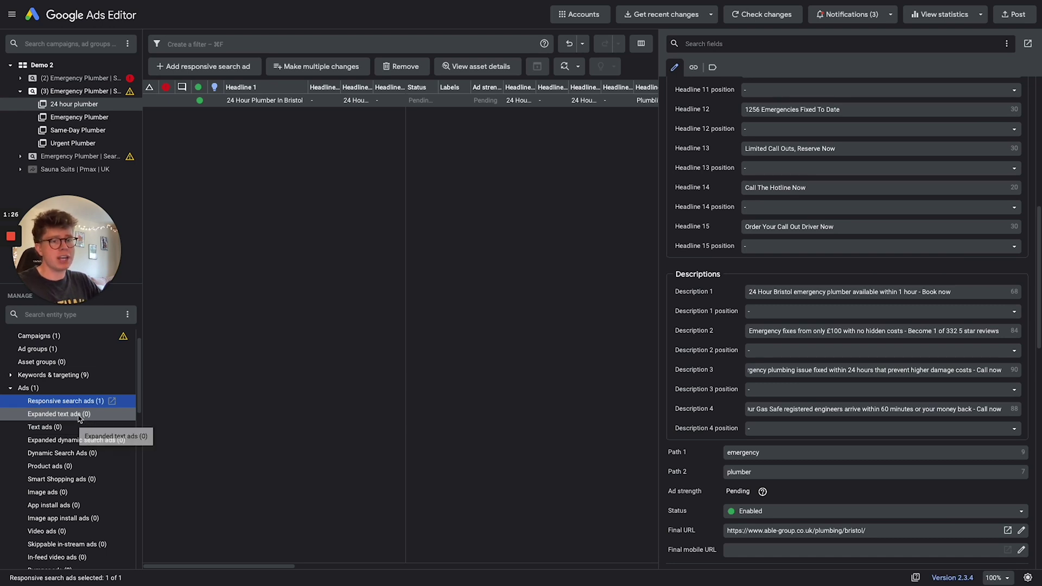
scroll(78, 417, "down", 2)
scroll(92, 413, "down", 4)
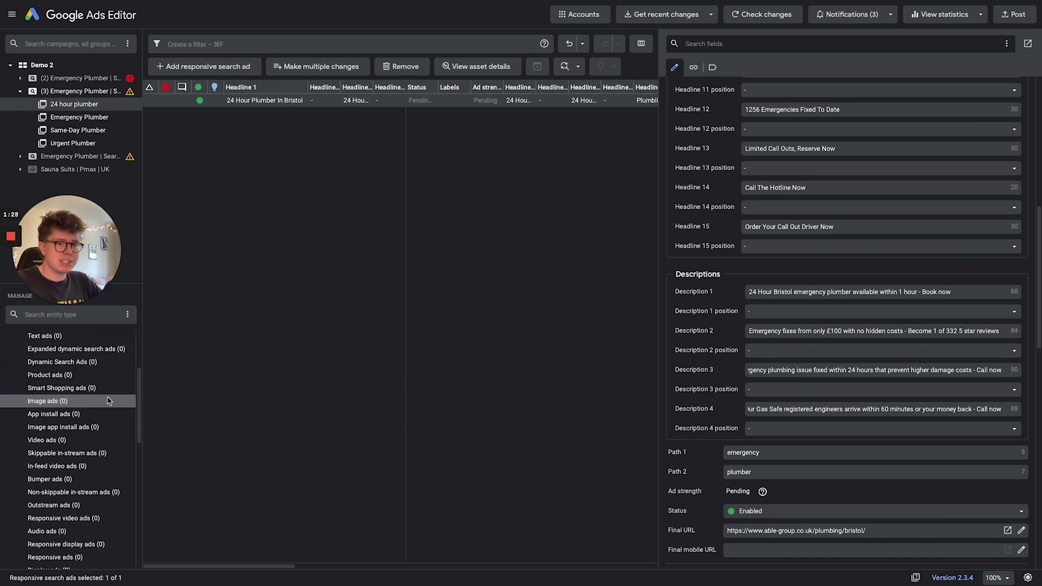
scroll(109, 401, "down", 1)
left_click(36, 493)
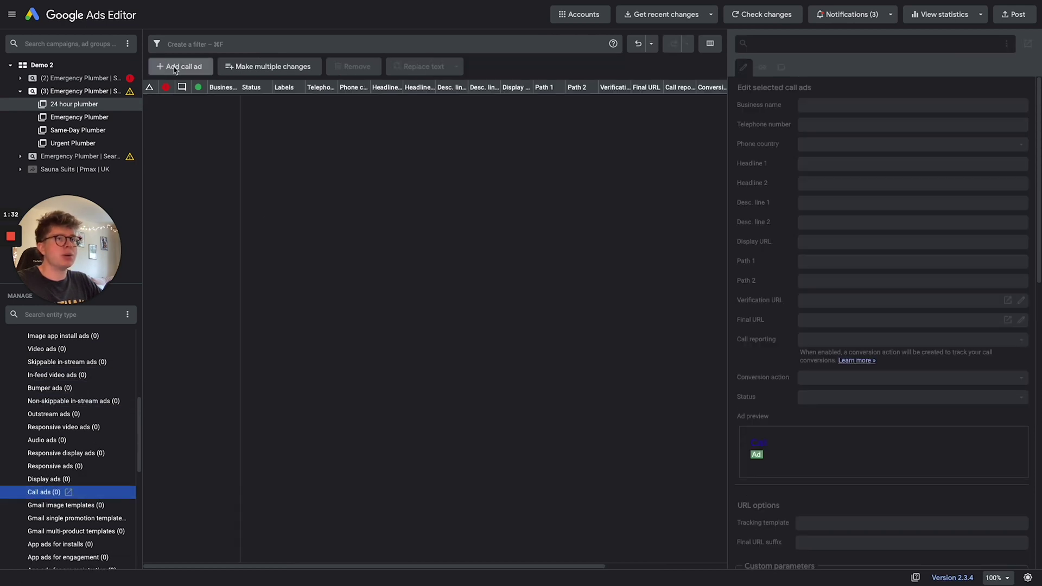
left_click(175, 67)
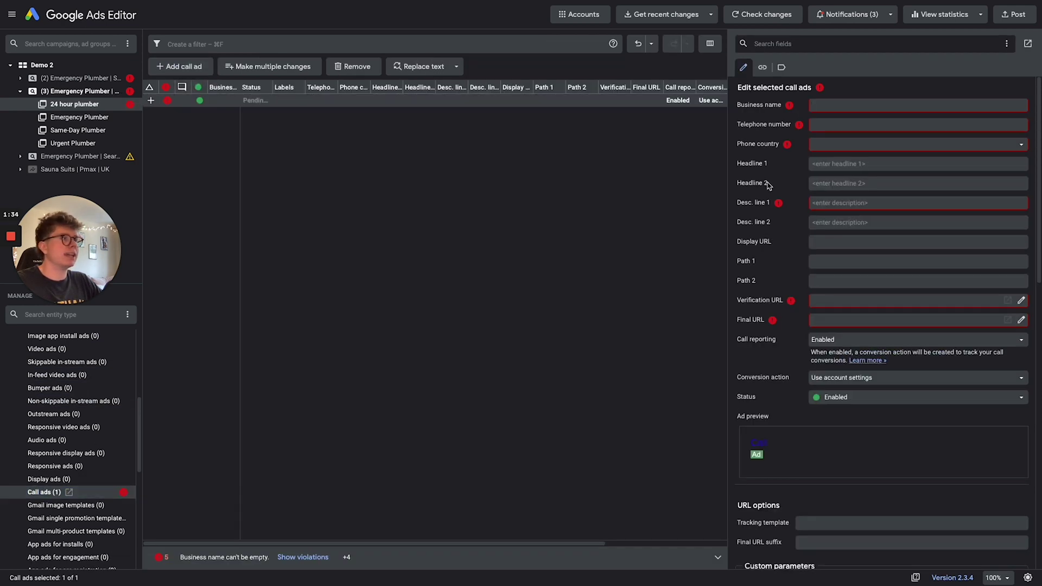
type("Demo")
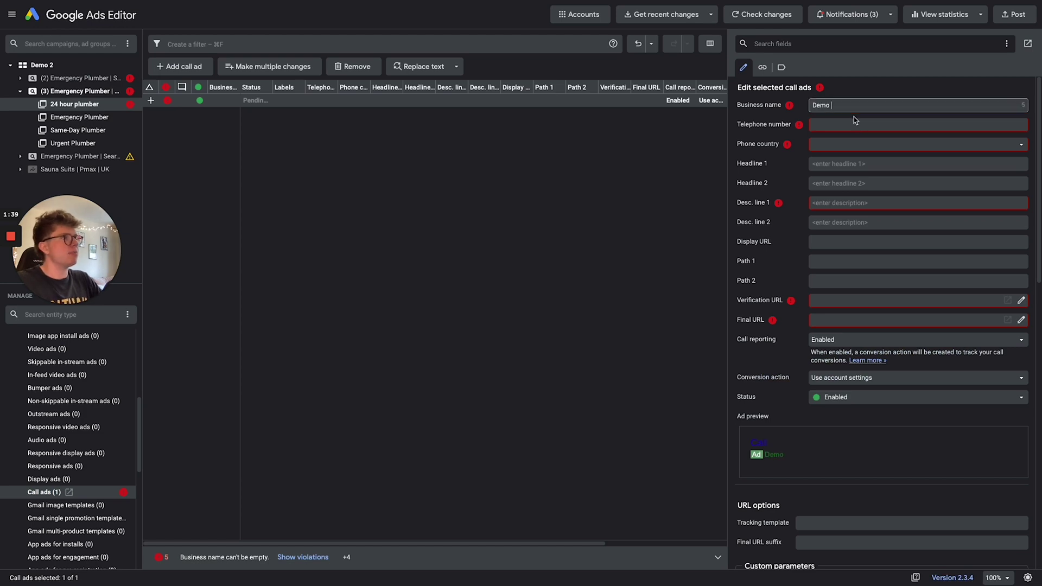
- Search Google in Chrome for "plumber", copy a listed business's phone number, and paste it as the call ad's telephone number in Google Ads Editor
key("ctrl+Up")
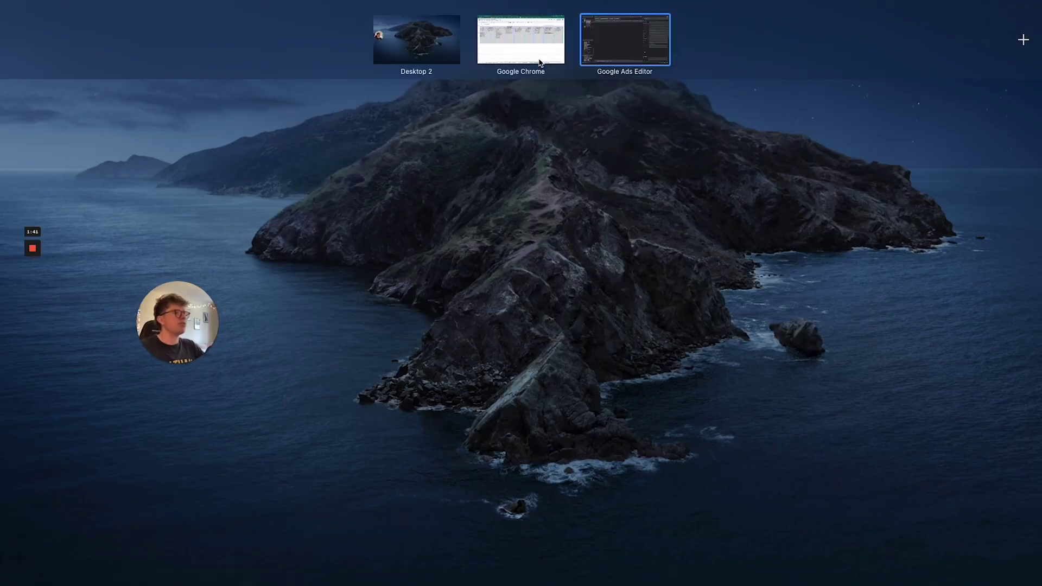
left_click(542, 58)
left_click(665, 14)
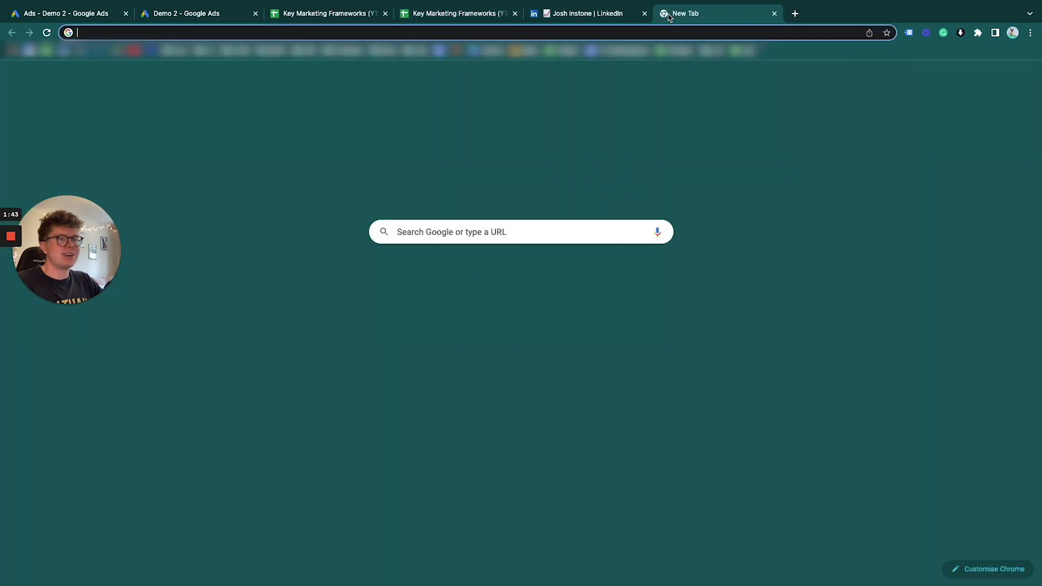
type("phonic")
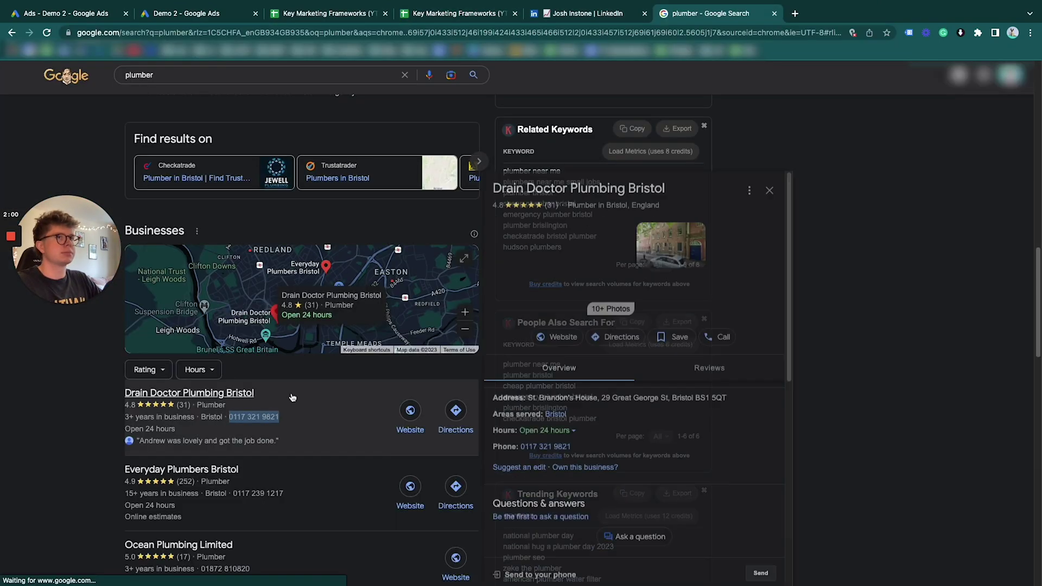
key("ctrl+Up")
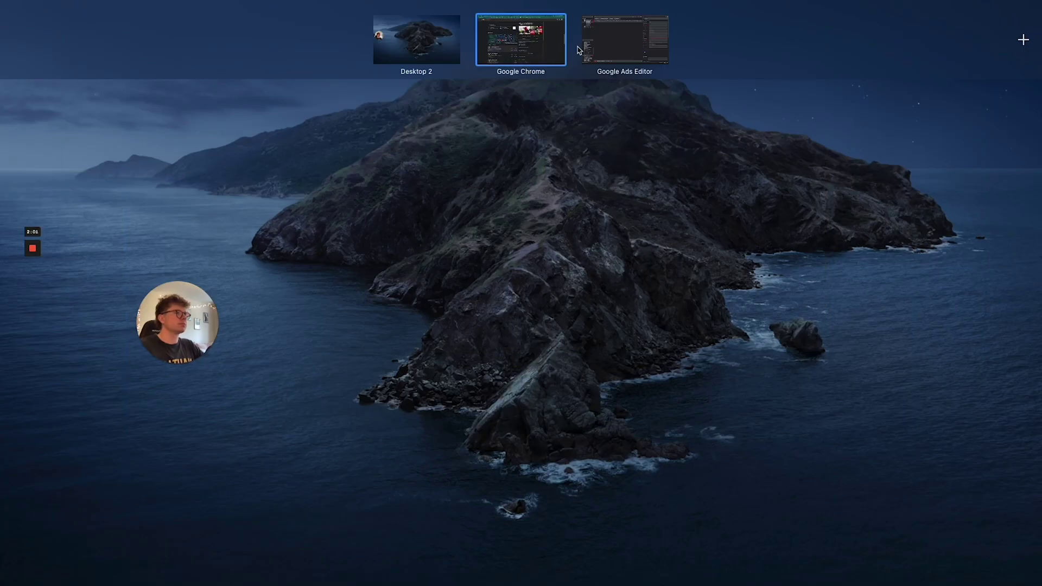
key("ctrl+Right")
key("super+v")
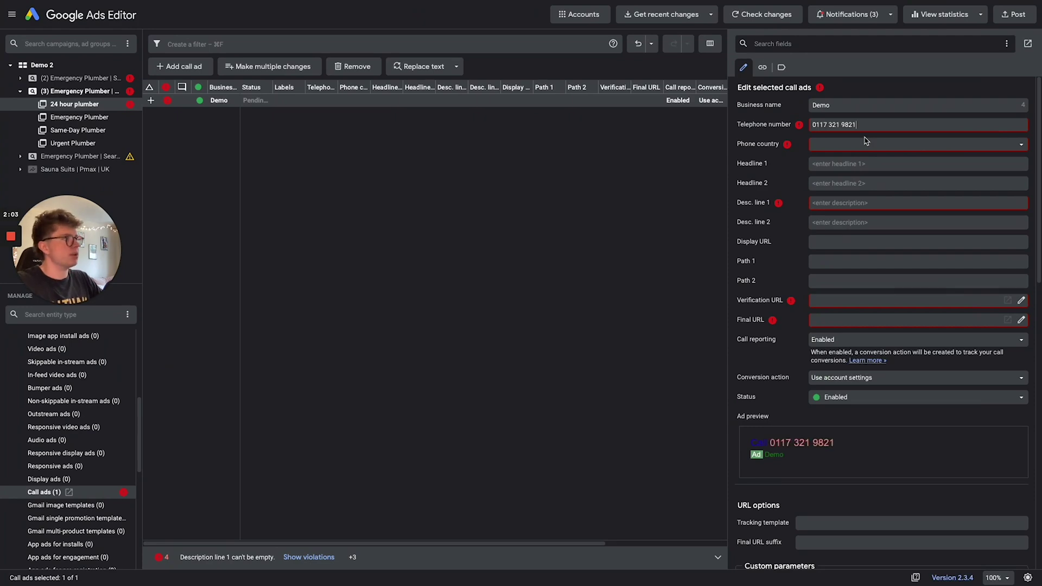
- Set the call ad's phone country to United Kingdom
left_click(867, 150)
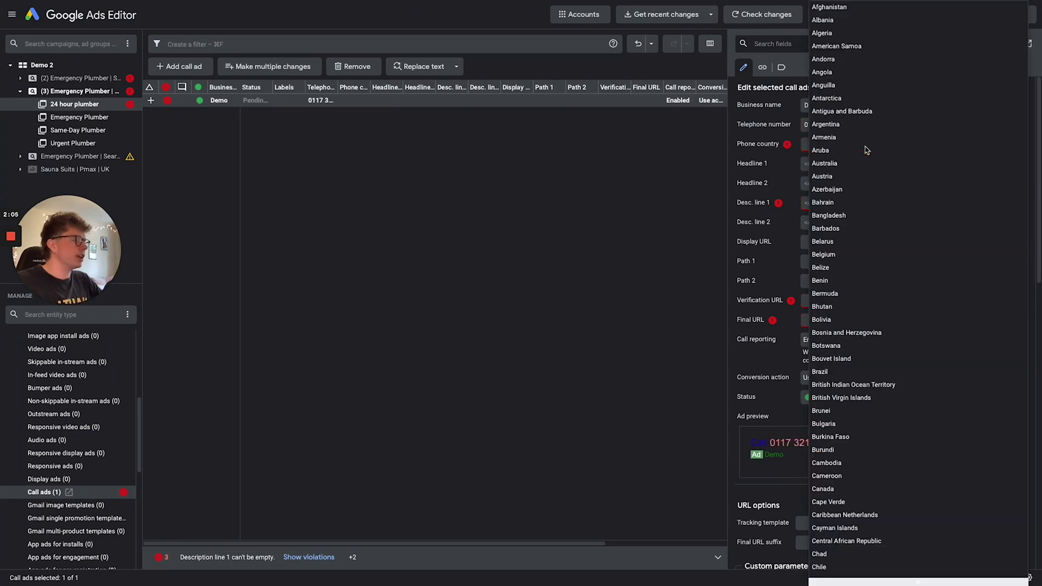
scroll(866, 149, "down", 20)
scroll(866, 150, "up", 20)
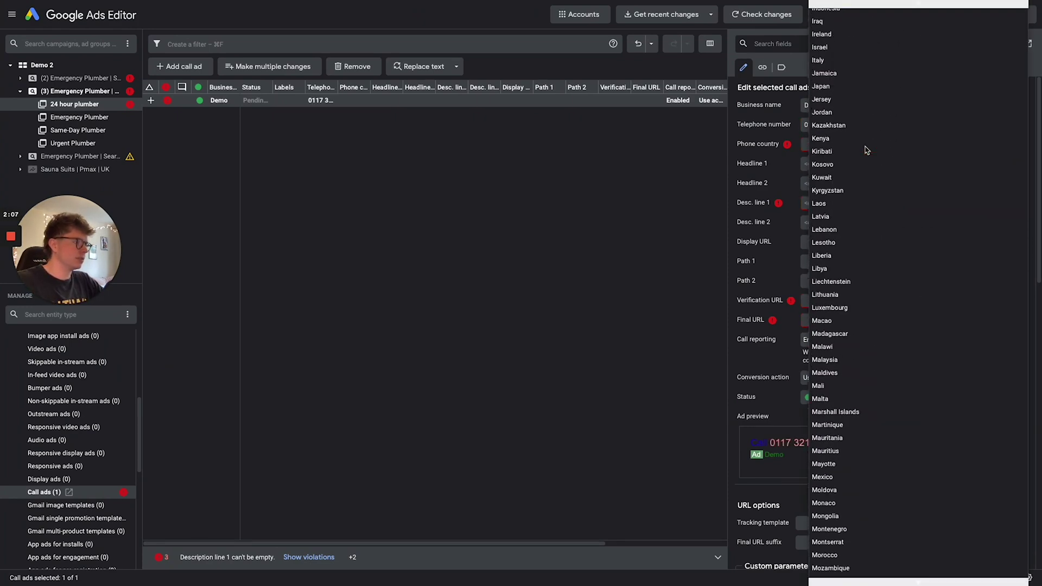
type("united")
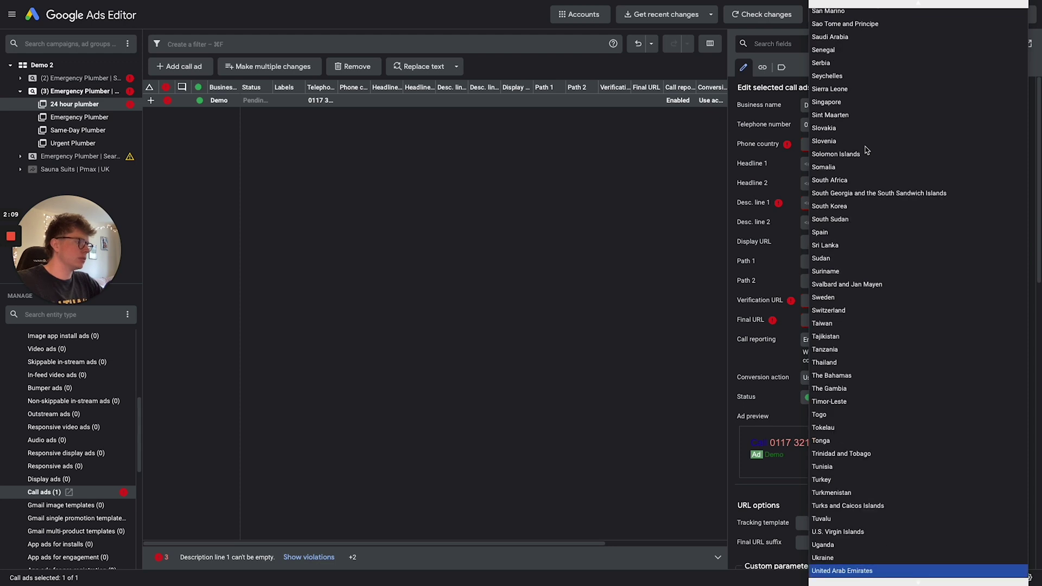
left_click(828, 533)
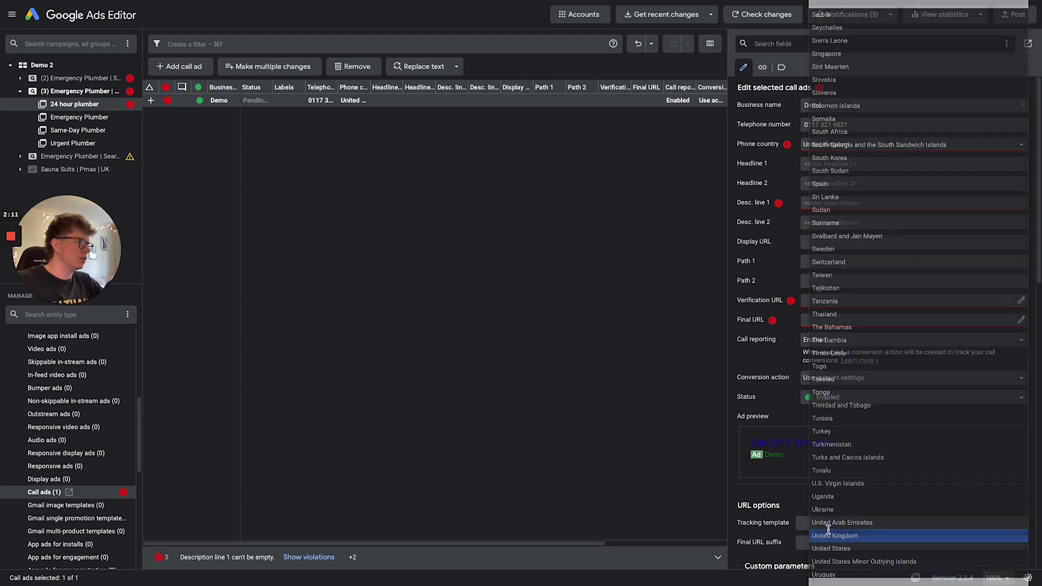
- Switch to Google Ads in Chrome and open the 24 Hour Plumber ad group's responsive search ad for editing at its headlines
key("ctrl+Up")
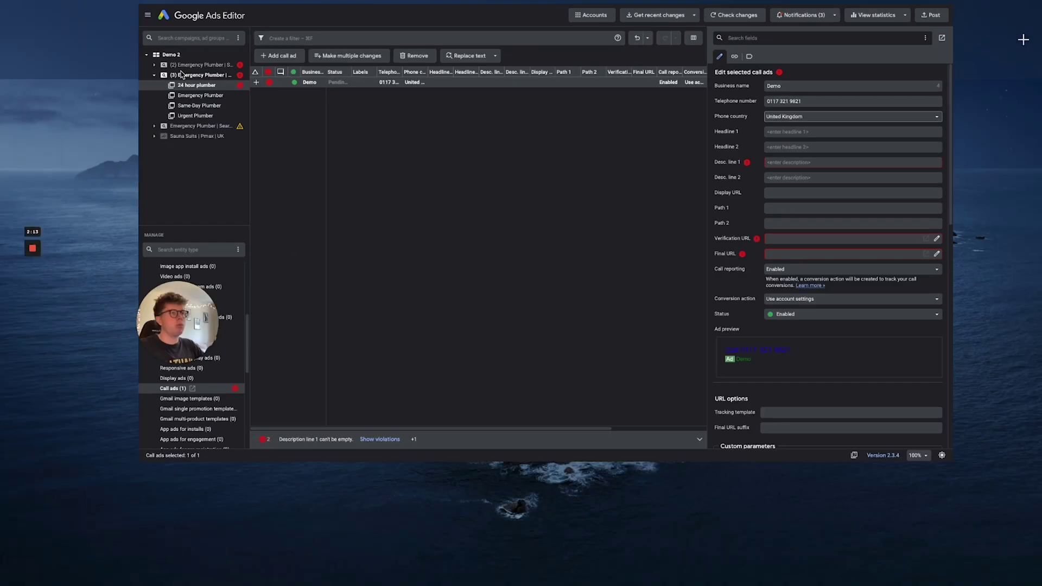
left_click(521, 39)
left_click(200, 22)
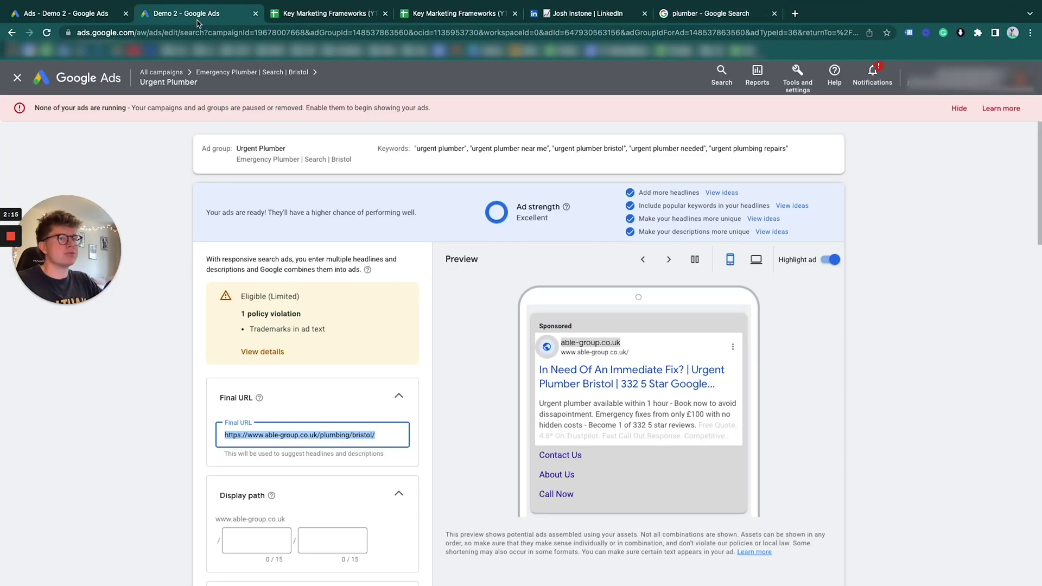
left_click(79, 15)
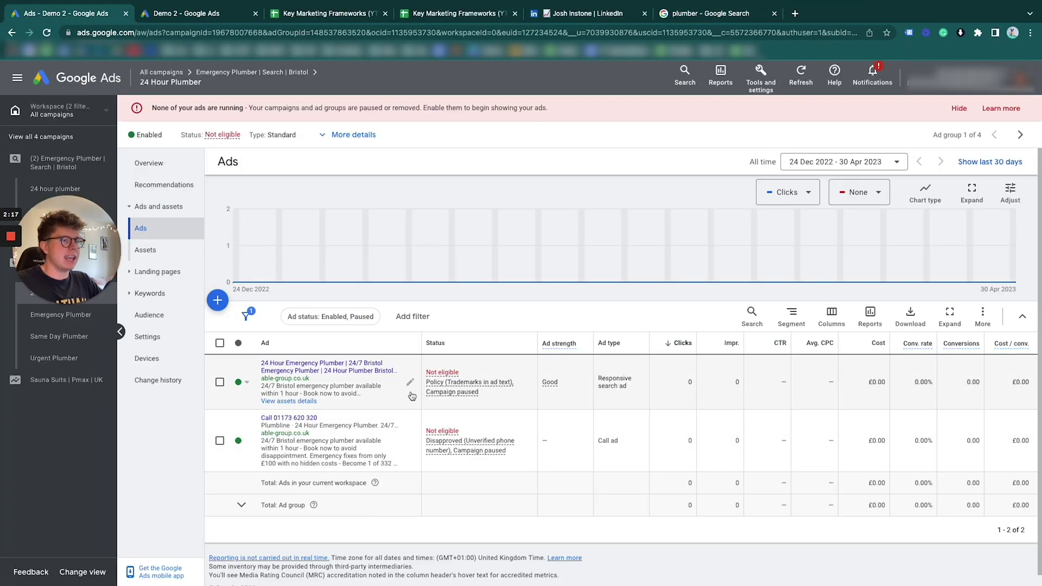
left_click(411, 386)
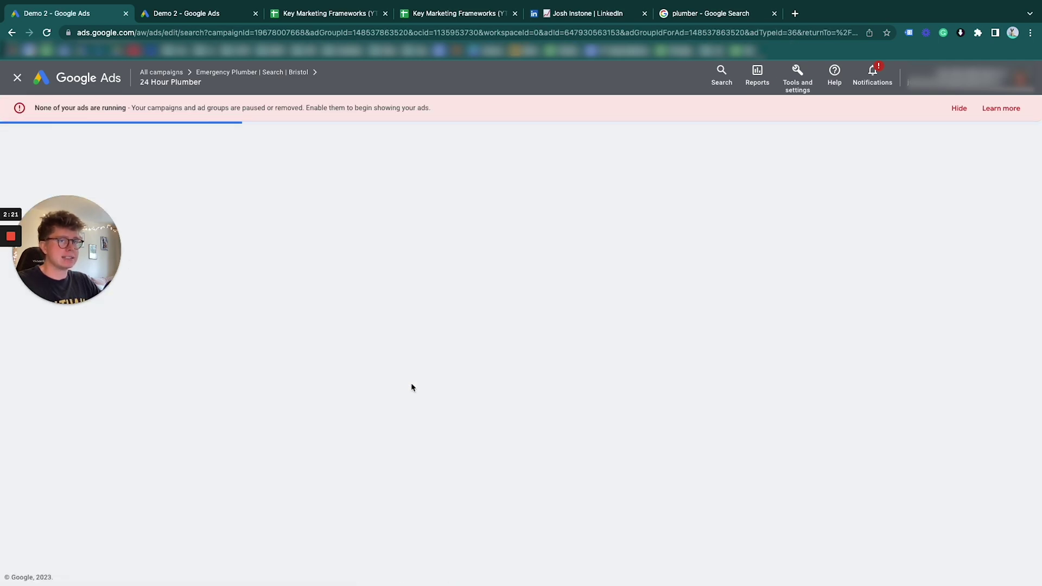
scroll(304, 386, "down", 5)
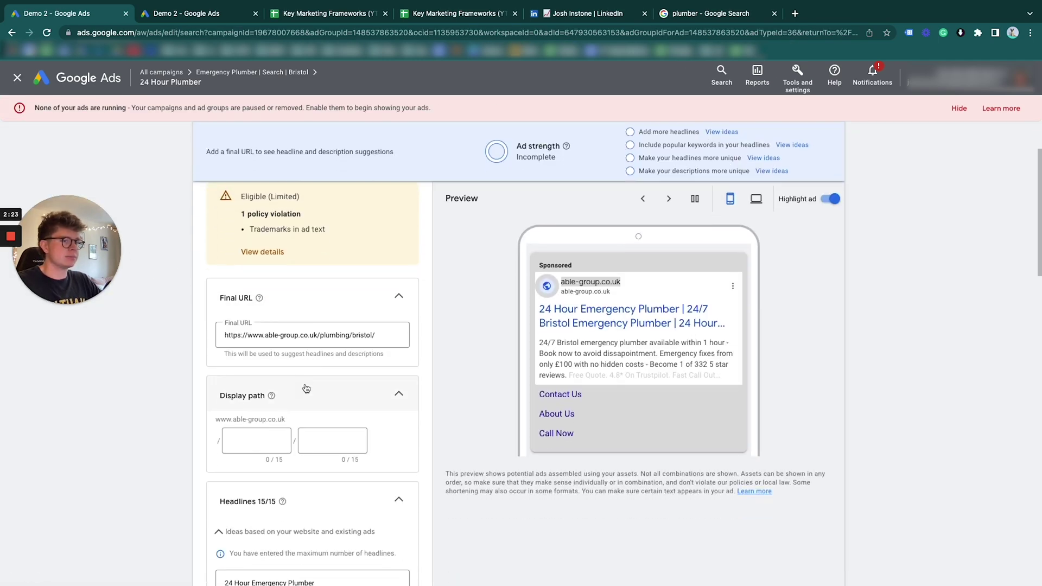
scroll(293, 385, "down", 3)
key("ctrl+Right")
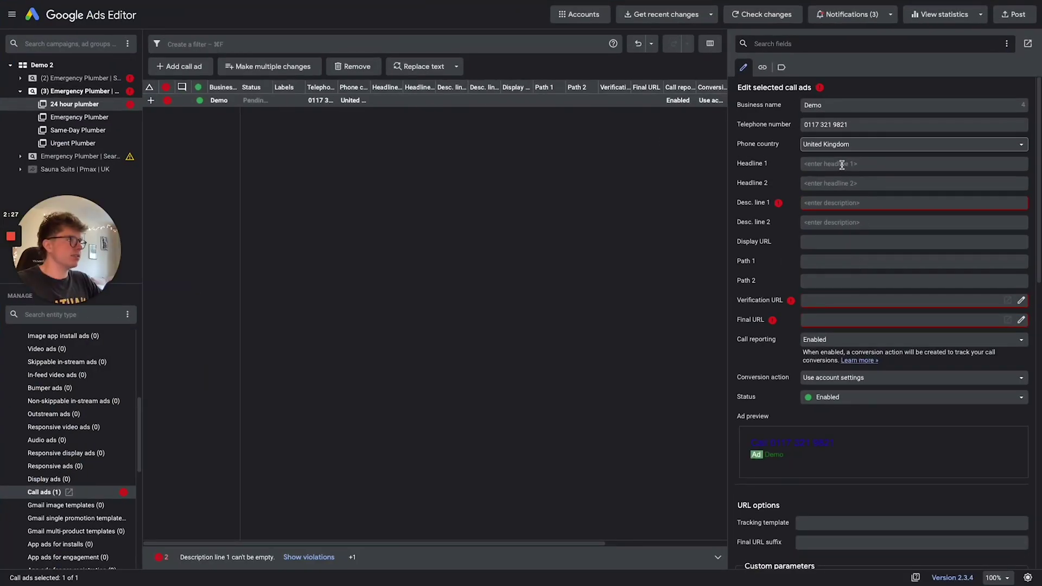
left_click(855, 220)
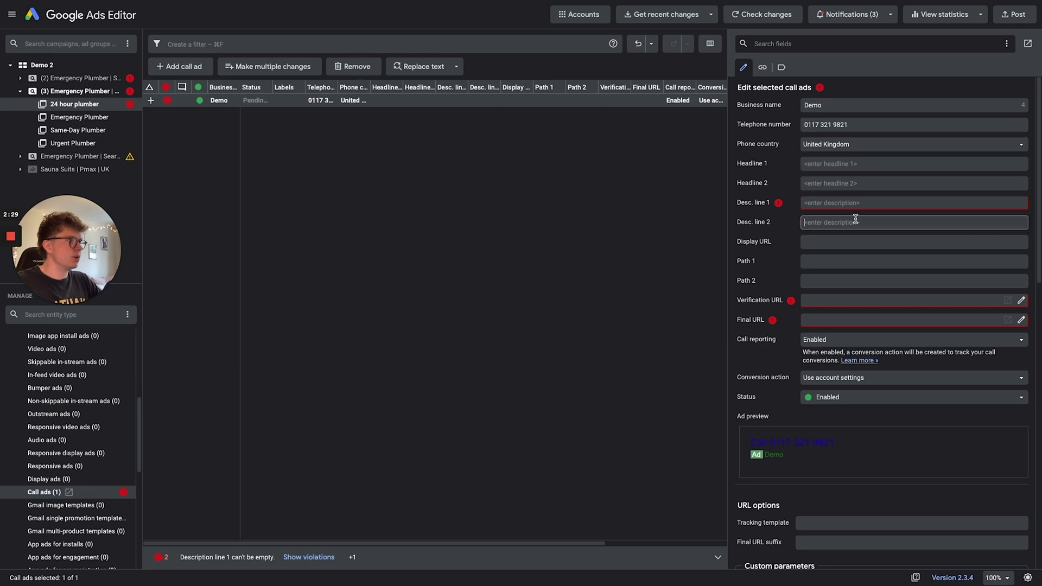
key("ctrl+Up")
left_click(486, 43)
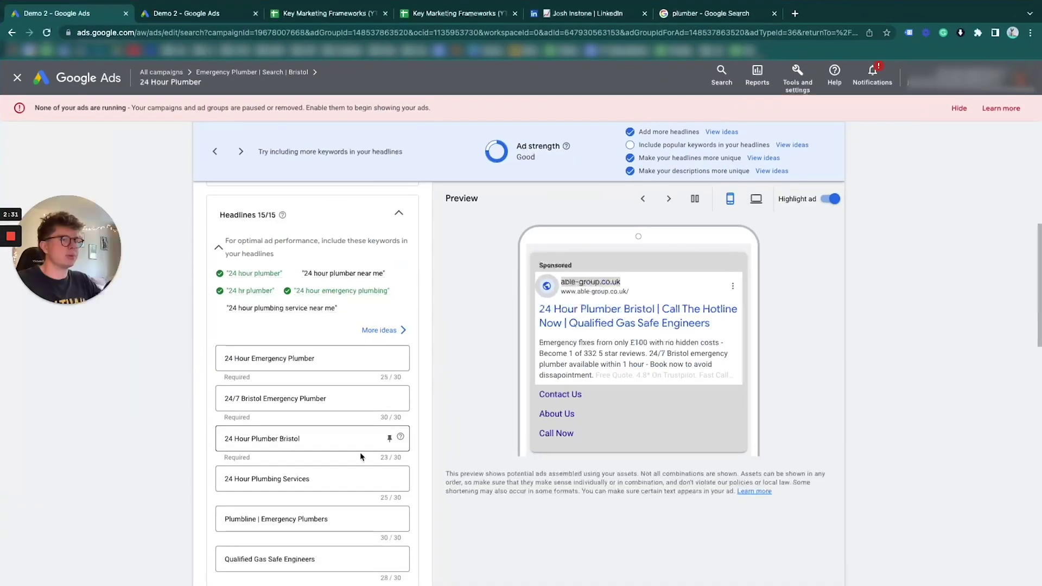
- Copy the search ad's headline "24 Hour Emergency Plumber" and paste it as the call ad's Headline 1 in Google Ads Editor
left_click(334, 353)
triple_click(264, 362)
key("super+c")
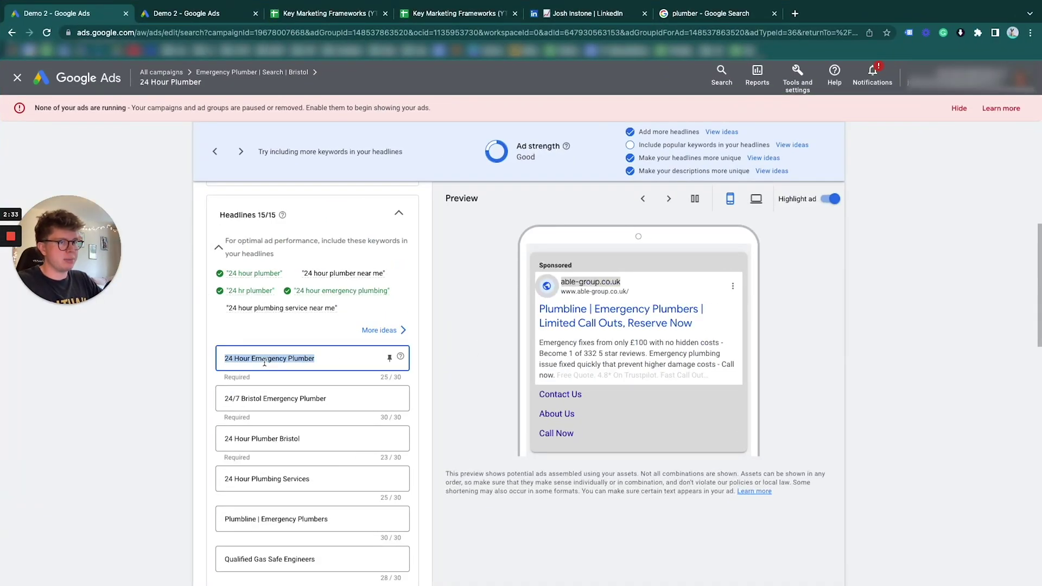
key("ctrl+Up")
left_click(646, 41)
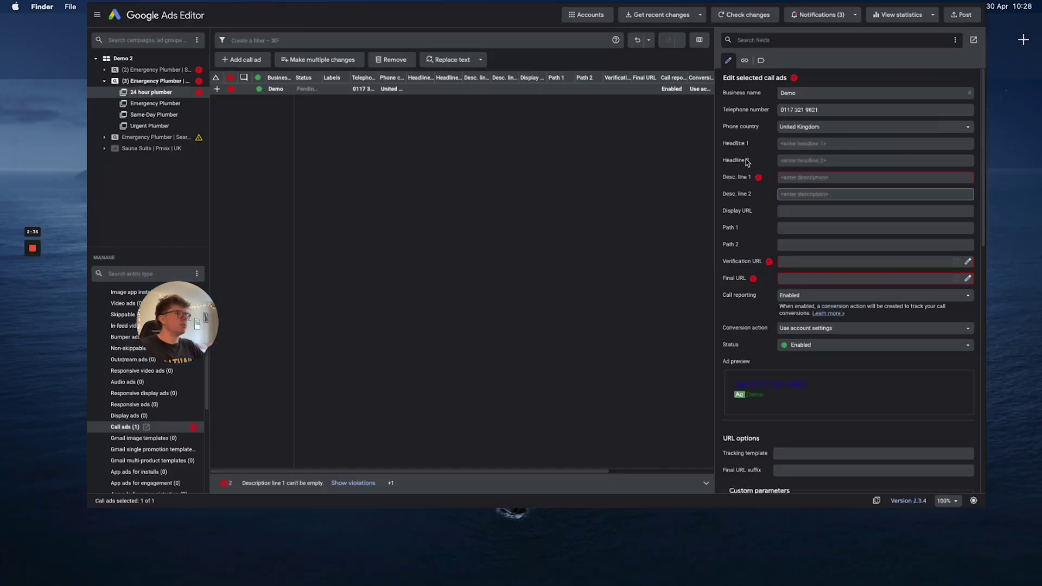
left_click(849, 165)
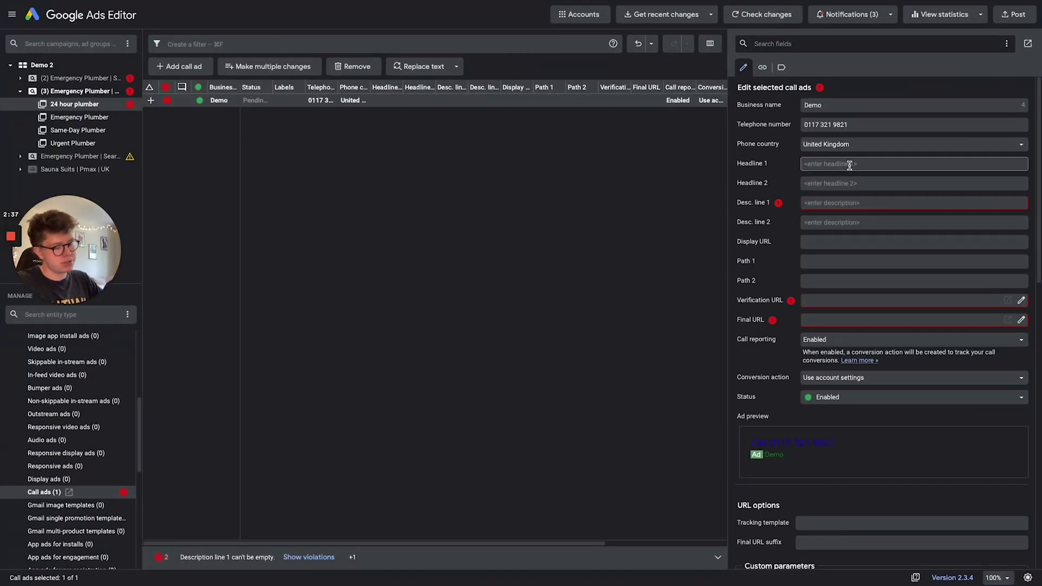
key("super+v")
- Copy the headline "1 Hr Response Time Guaranteed" from the search ad in Chrome into the call ad's Headline 2 in Google Ads Editor
key("ctrl+Up")
left_click(542, 33)
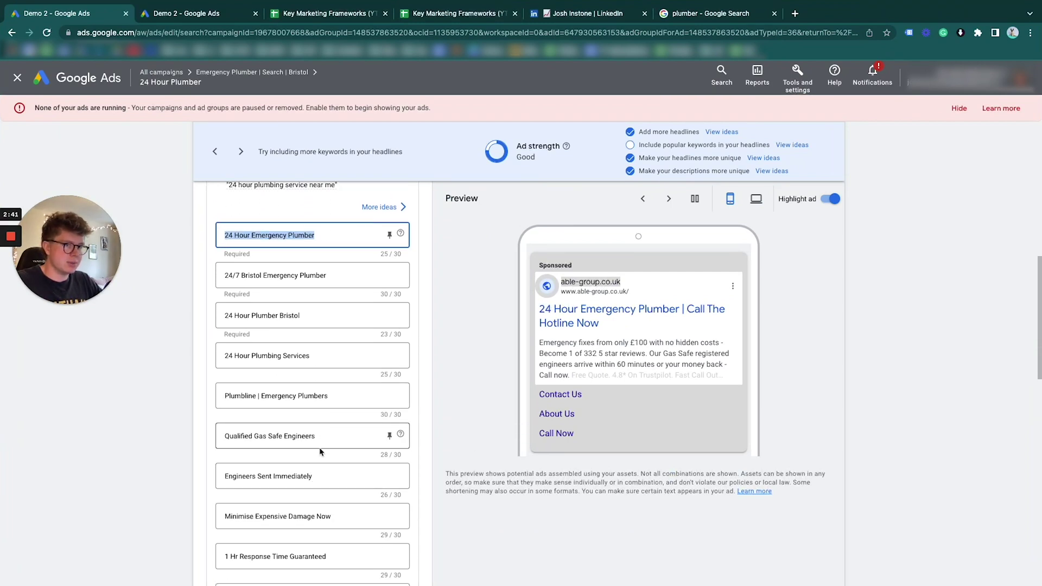
scroll(314, 488, "down", 2)
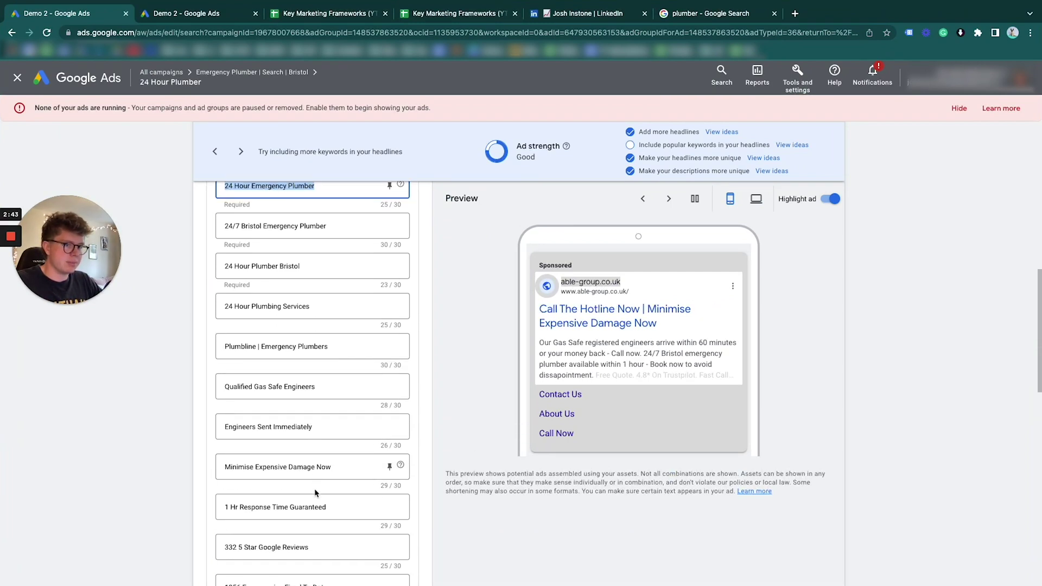
triple_click(324, 502)
key("super+c")
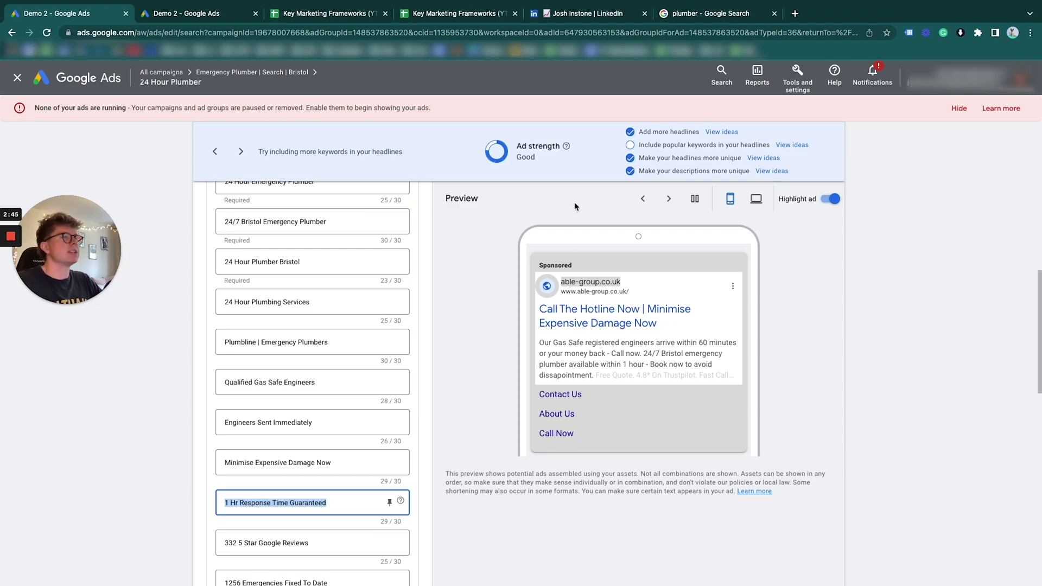
key("ctrl+Up")
left_click(628, 48)
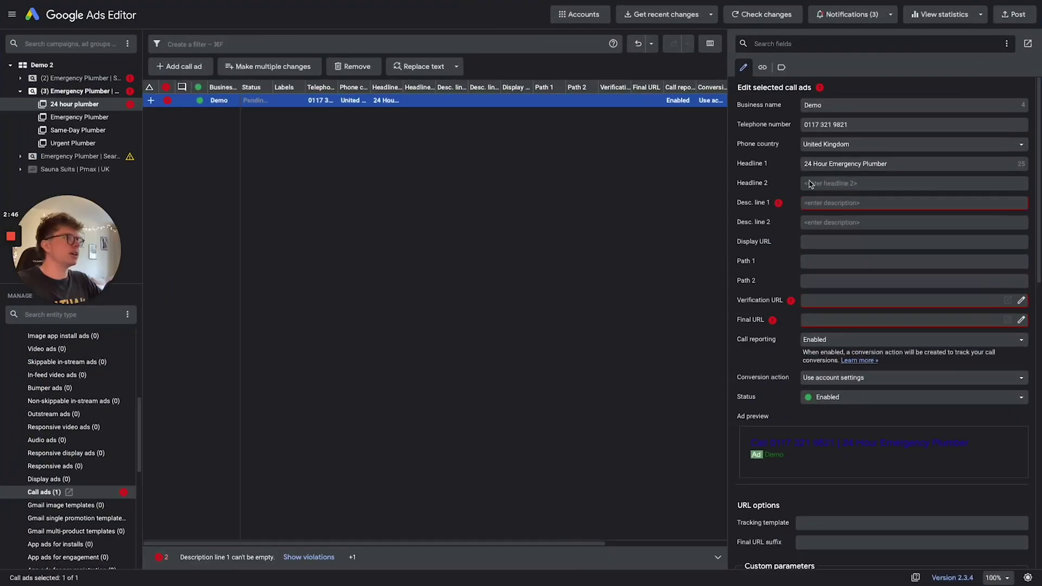
left_click(846, 187)
key("super+v")
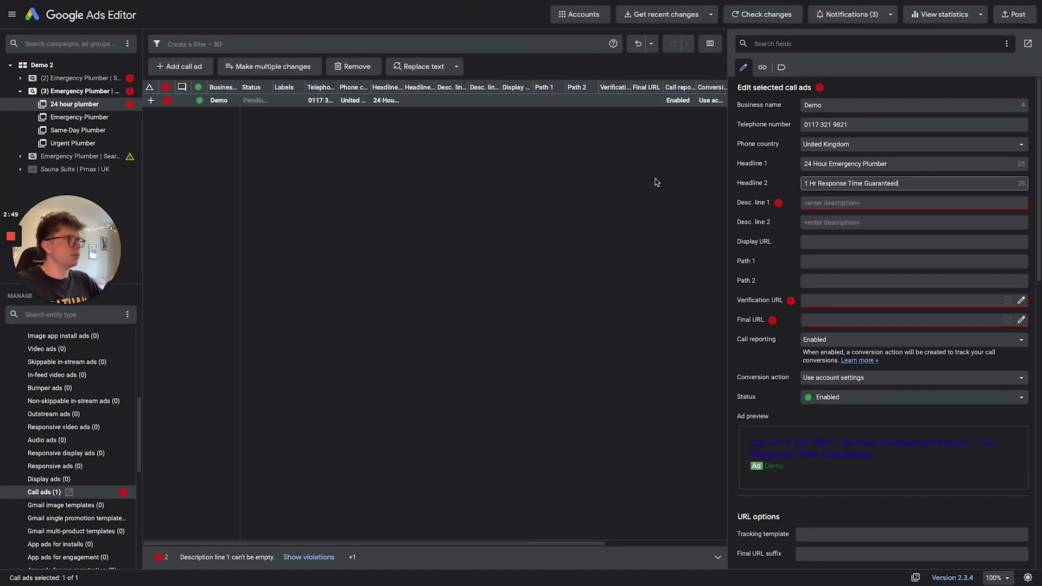
- Switch to the search ad in Chrome and correct the misspelled last word of its first description to "disappointment"
key("ctrl+Up")
left_click(478, 26)
scroll(503, 357, "down", 6)
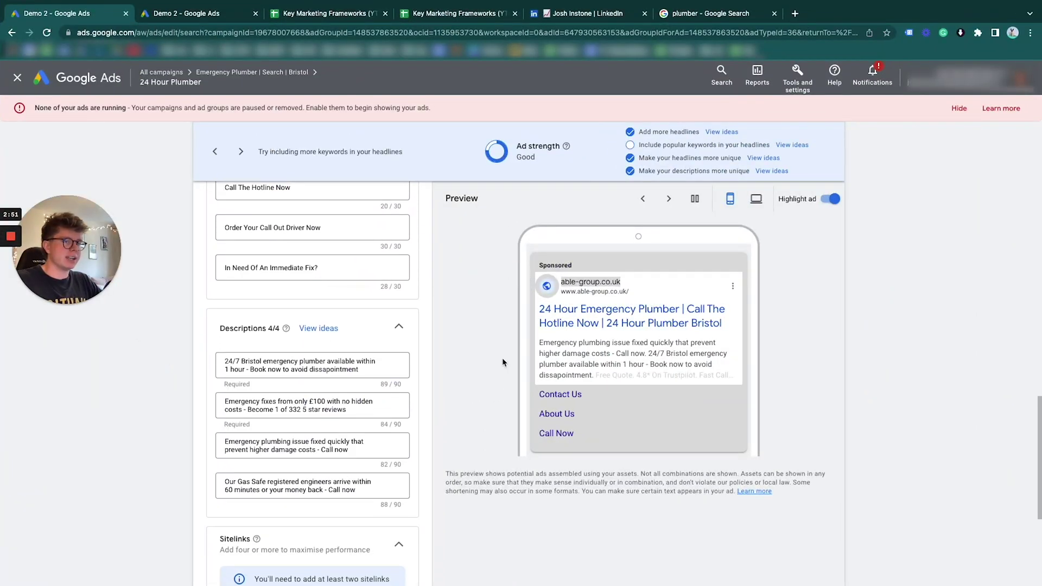
left_click_drag(363, 367, 193, 354)
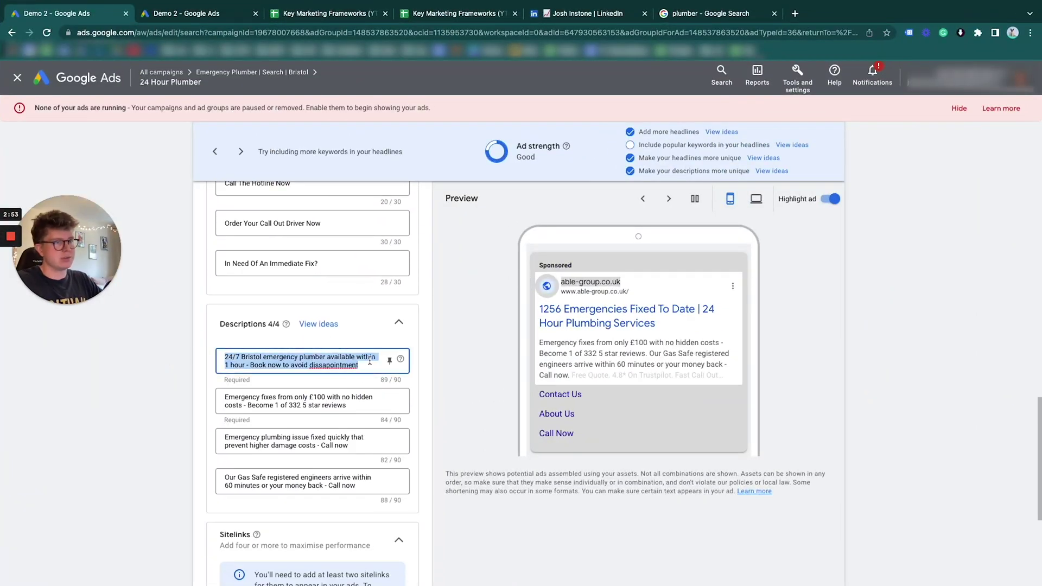
left_click(341, 365)
right_click(341, 365)
left_click(369, 362)
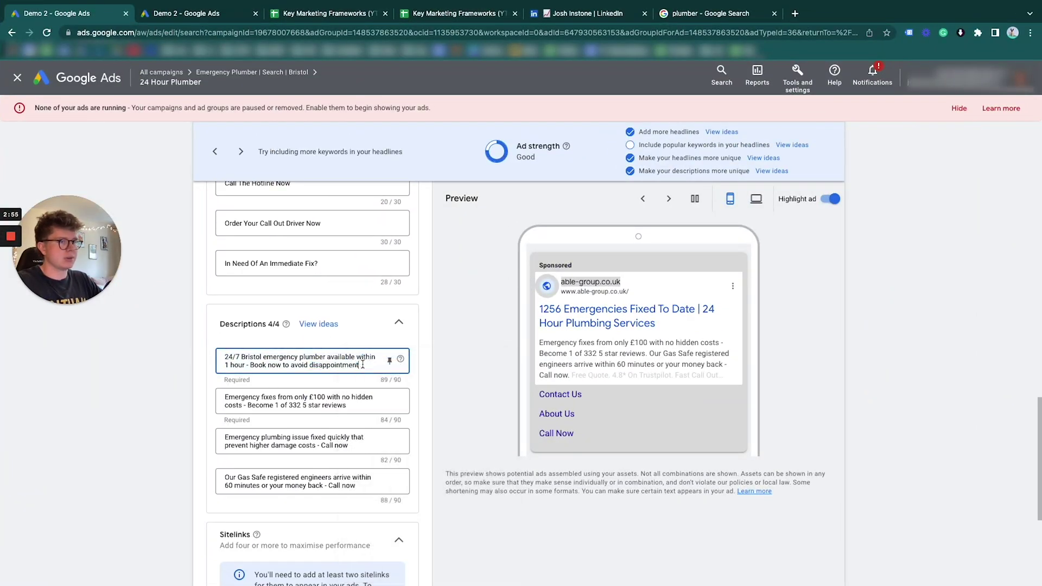
- Copy the search ad's corrected first description from Chrome and paste it into the call ad's description line 1 in Google Ads Editor
left_click_drag(360, 365, 114, 330)
key("ctrl+v")
key("ctrl+z")
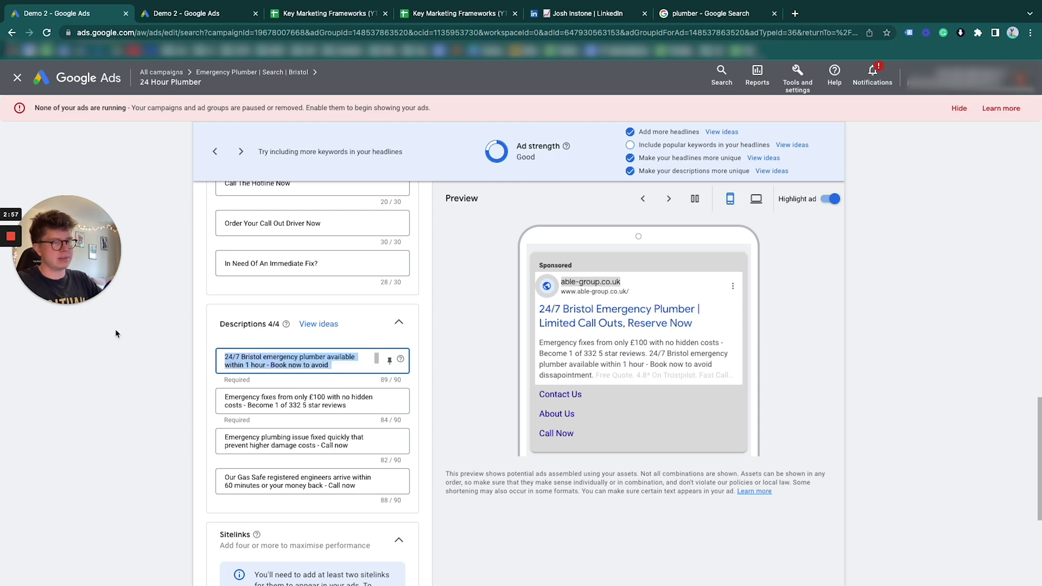
key("ctrl+Up")
left_click(624, 37)
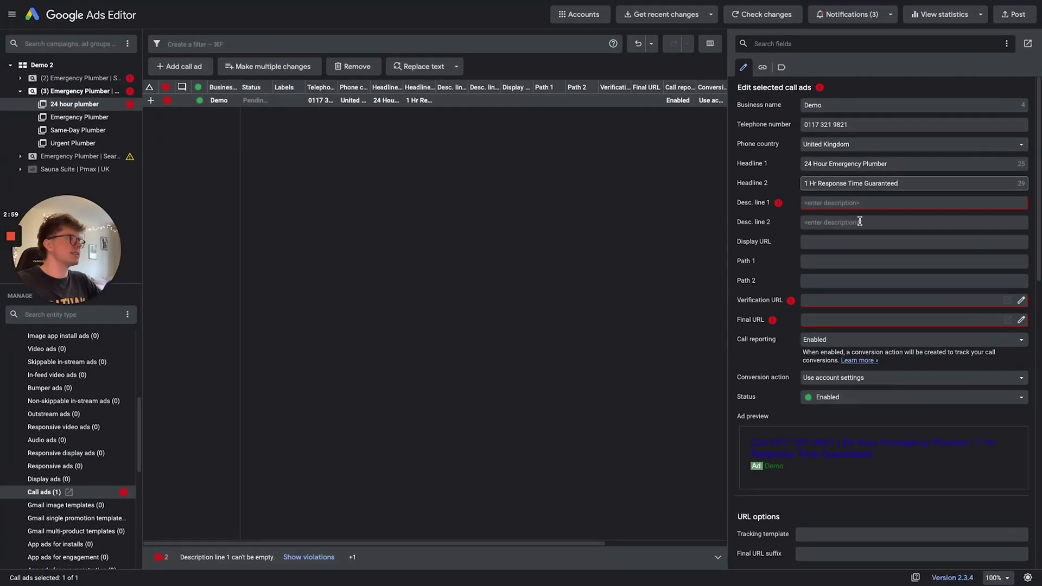
left_click(856, 204)
type("24/7 Bristol emergency plumber available within 1 hour - Book now to avoid disappointment")
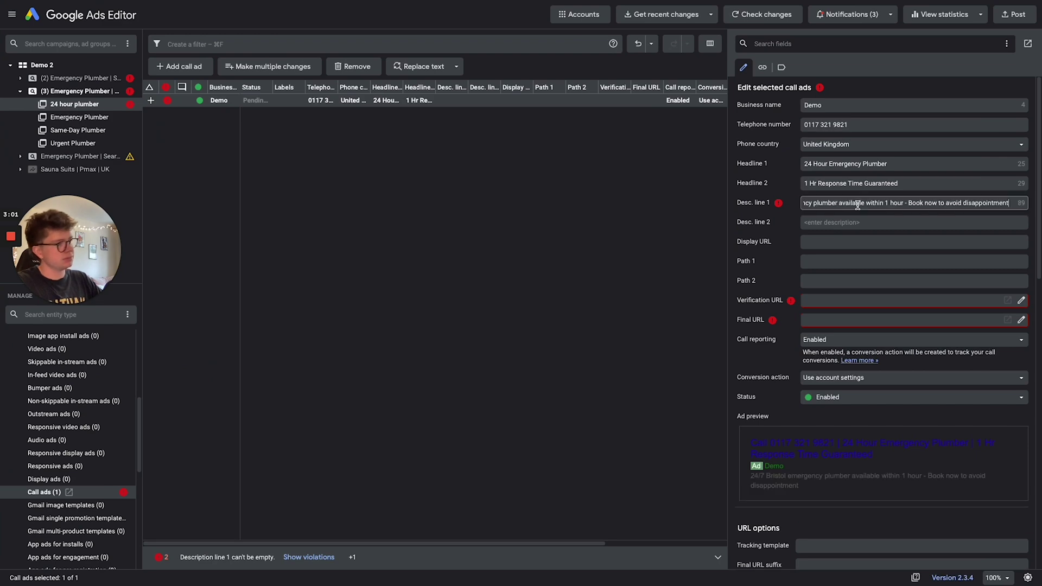
- Copy the search ad's second description, starting "Emergency fixes from only £100", into the call ad's description line 2 in Google Ads Editor
key("Tab")
key("ctrl+Up")
left_click(516, 41)
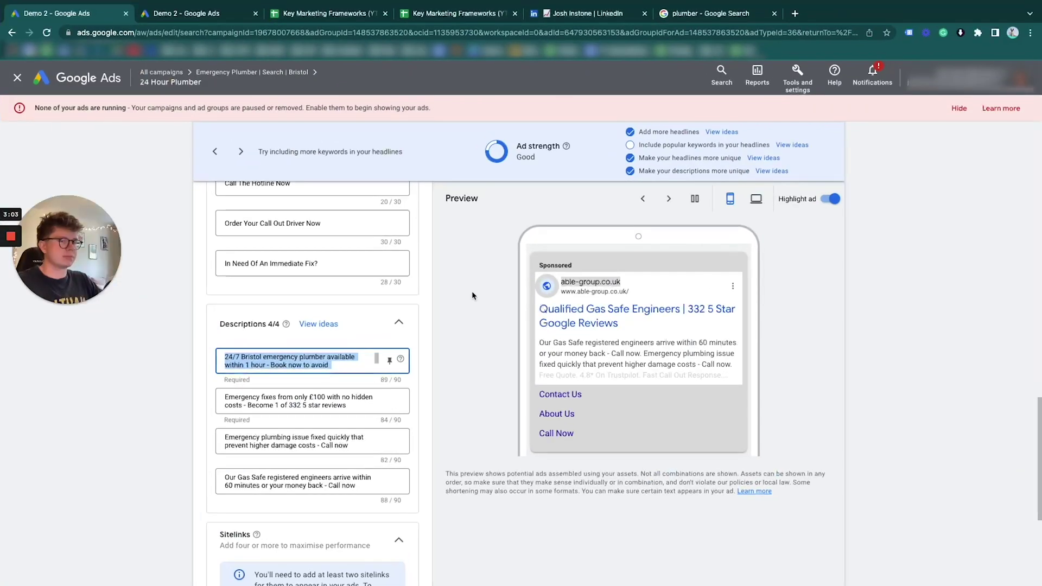
triple_click(354, 405)
key("ctrl+c")
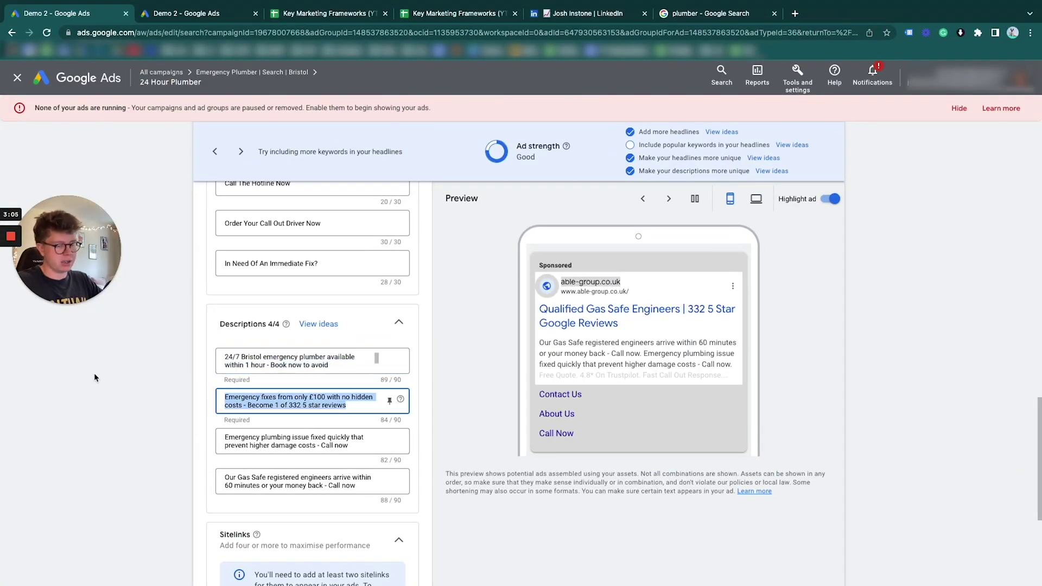
key("ctrl+Up")
left_click(631, 49)
key("ctrl+v")
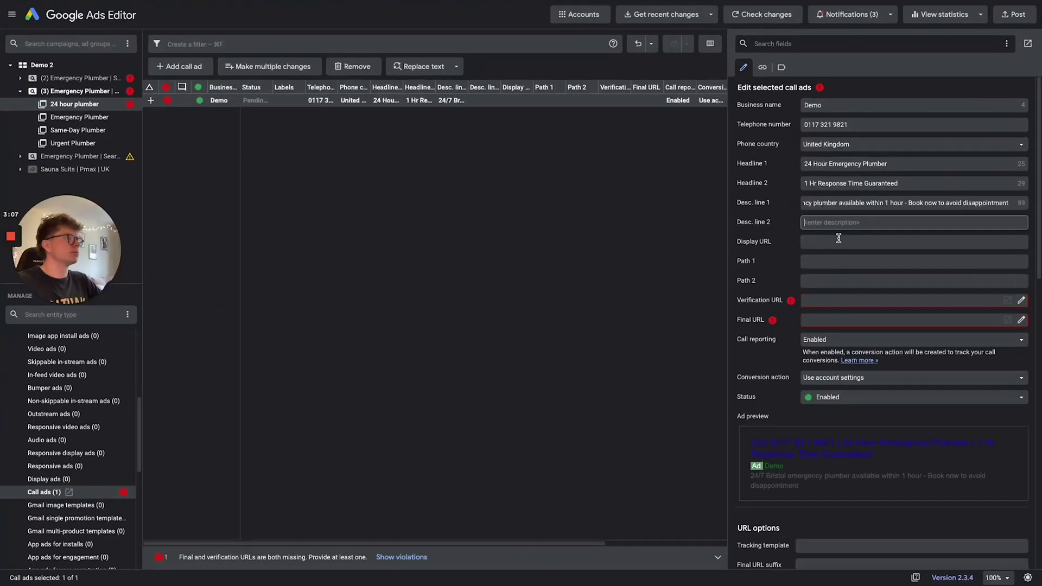
- Copy the search ad's final URL from Chrome into the call ad's Verification URL and Final URL in Google Ads Editor
left_click(841, 300)
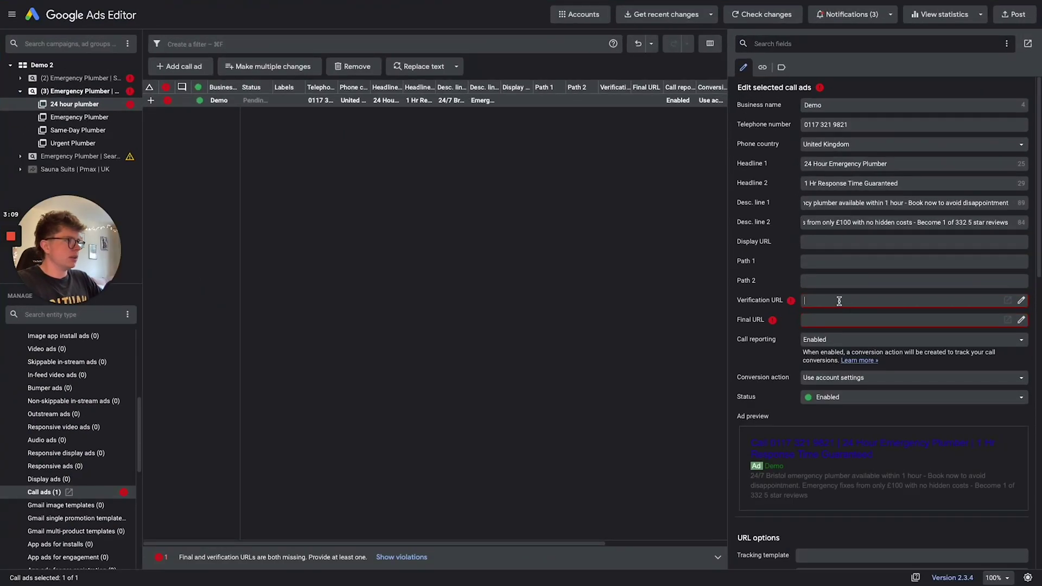
key("ctrl+Up")
left_click(521, 52)
scroll(350, 414, "up", 15)
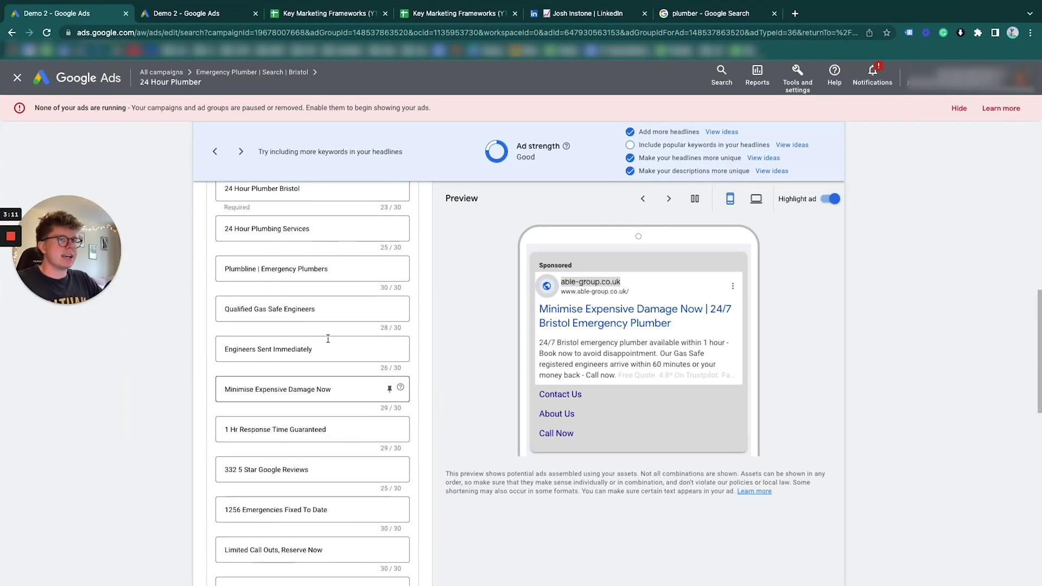
left_click(369, 398)
key("ctrl+a")
key("super+c")
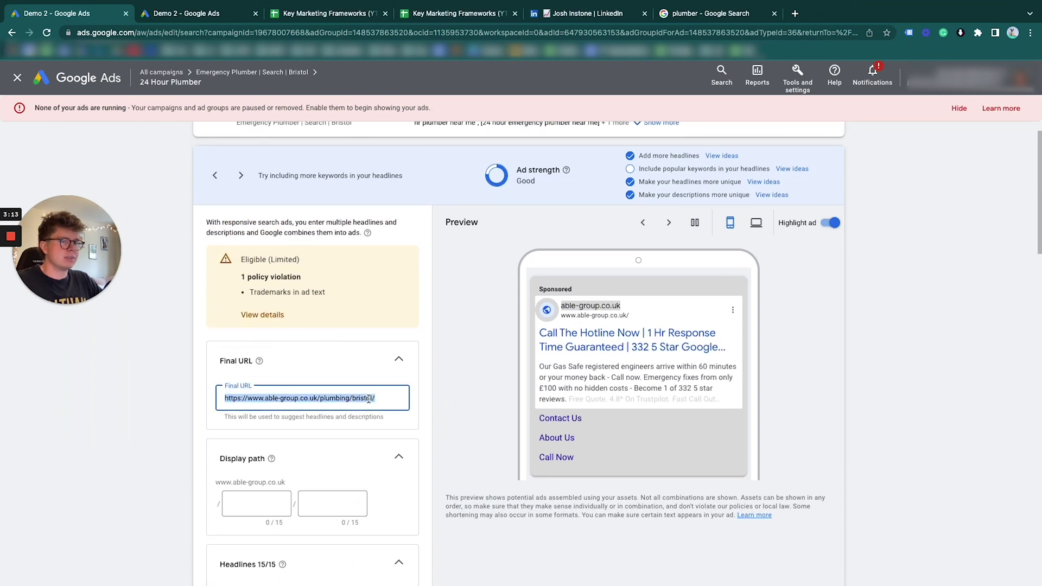
key("ctrl+Up")
left_click(624, 37)
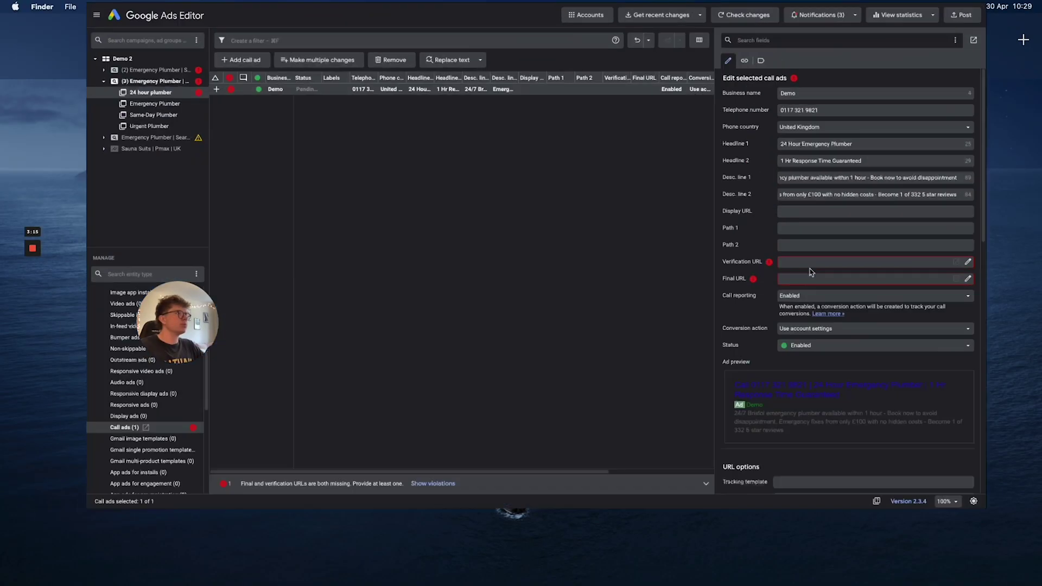
key("super+v")
left_click(857, 322)
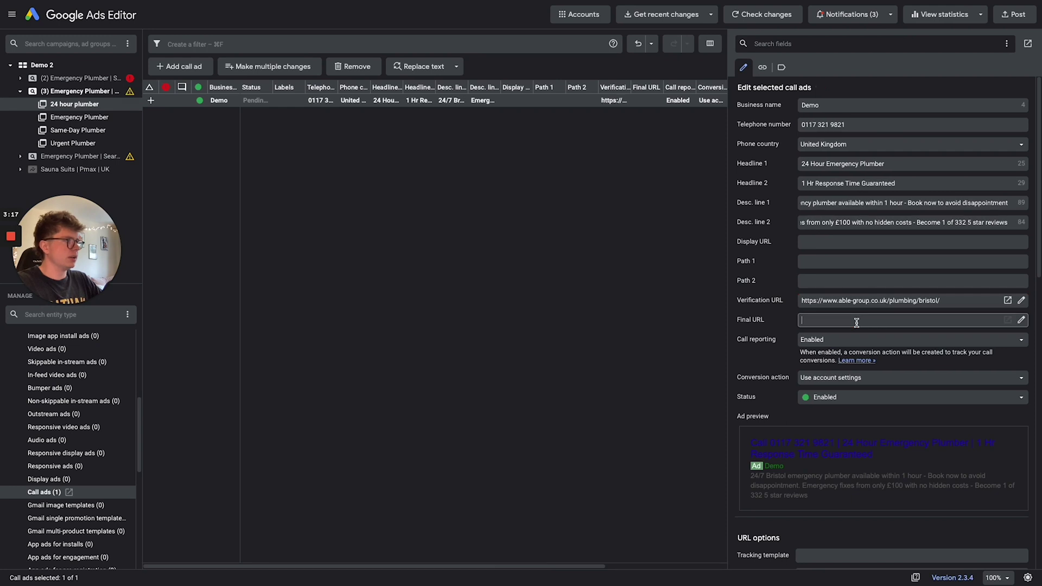
key("super+v")
left_click(682, 281)
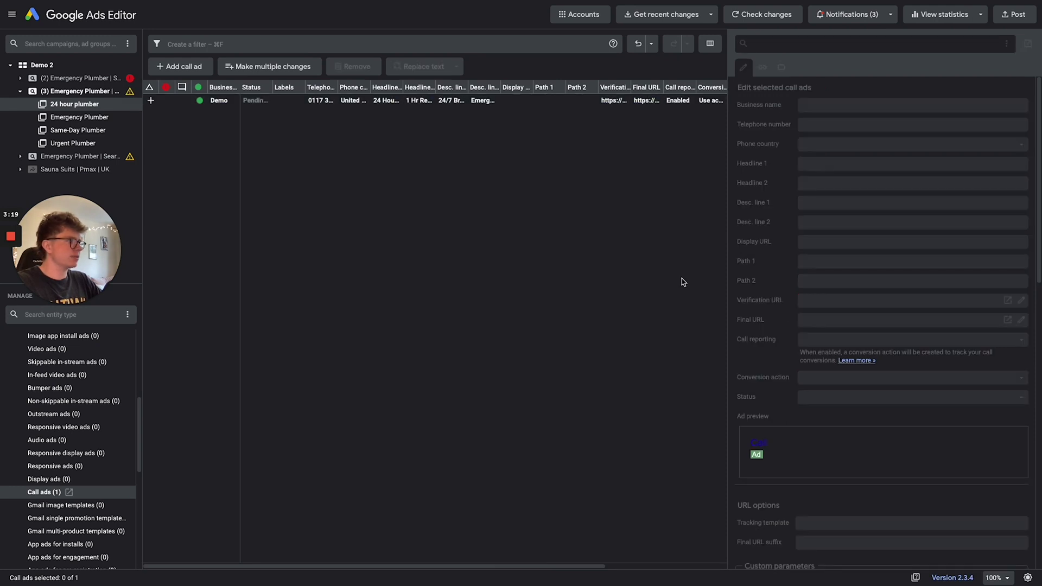
- Check the finished call ad's details and preview, and post the changes for all campaigns to Google Ads
left_click(257, 101)
scroll(842, 325, "down", 3)
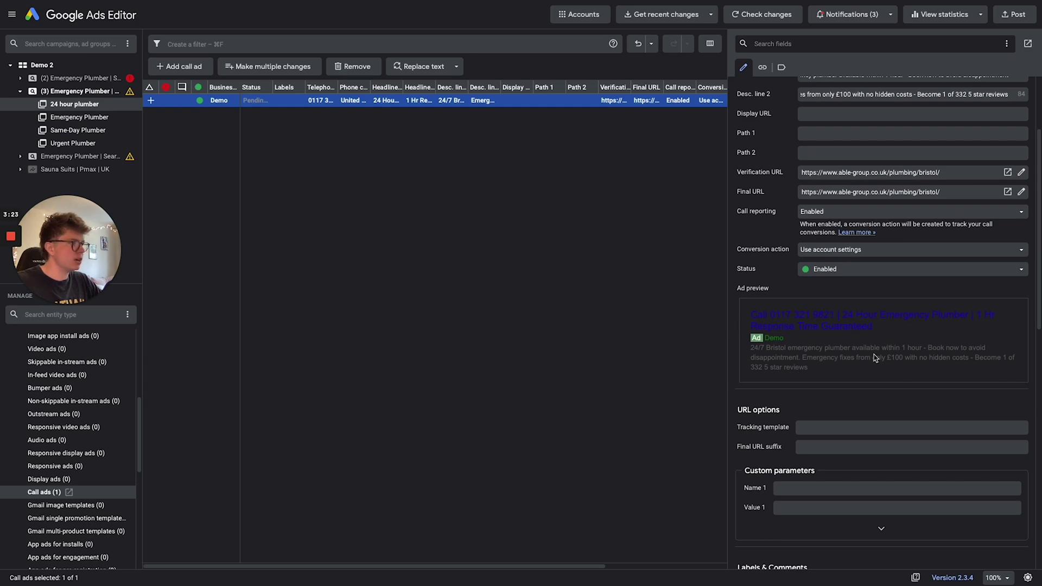
scroll(844, 362, "down", 2)
scroll(911, 305, "up", 5)
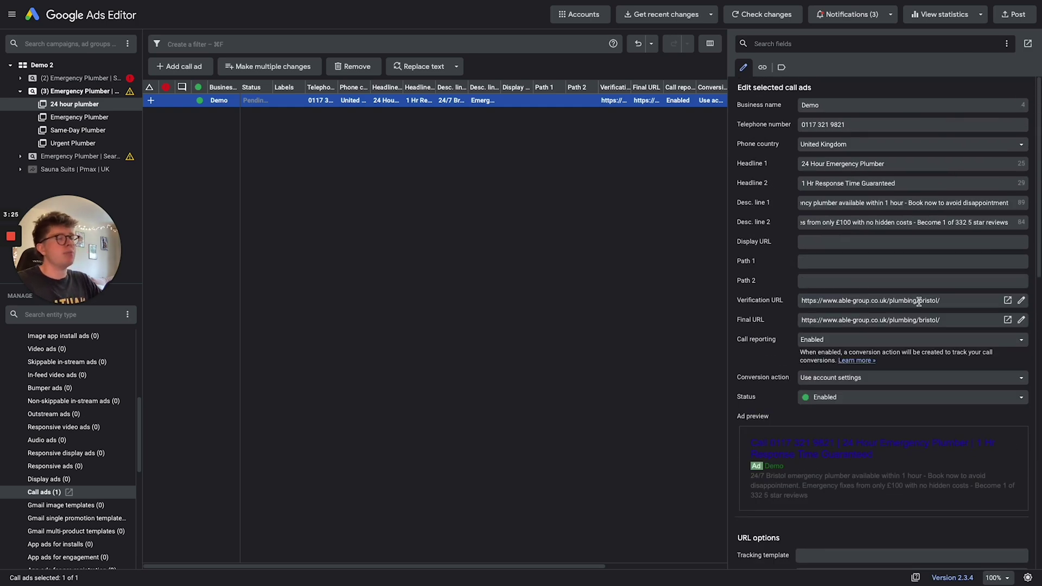
left_click(1011, 16)
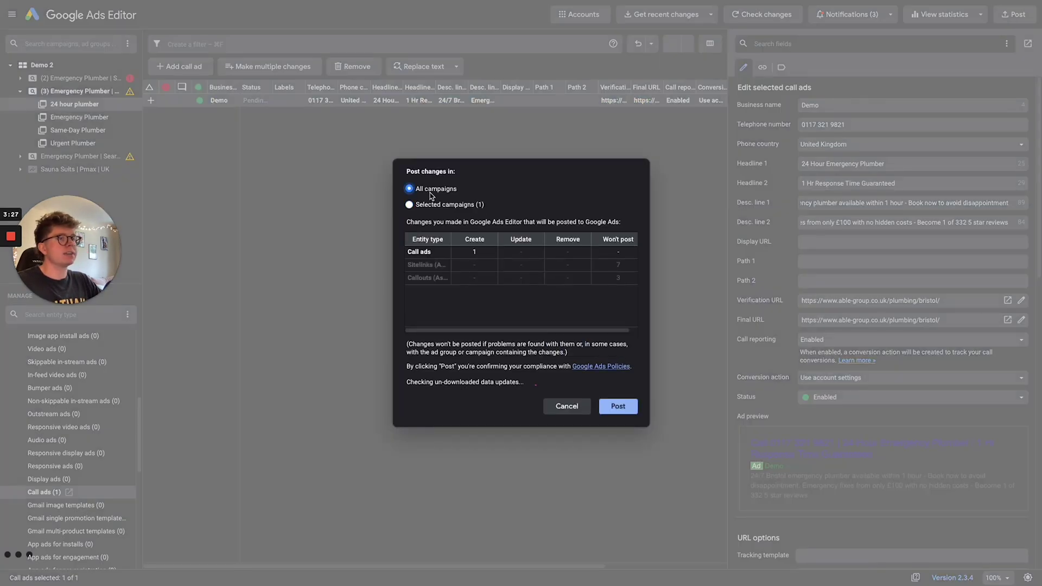
left_click(622, 408)
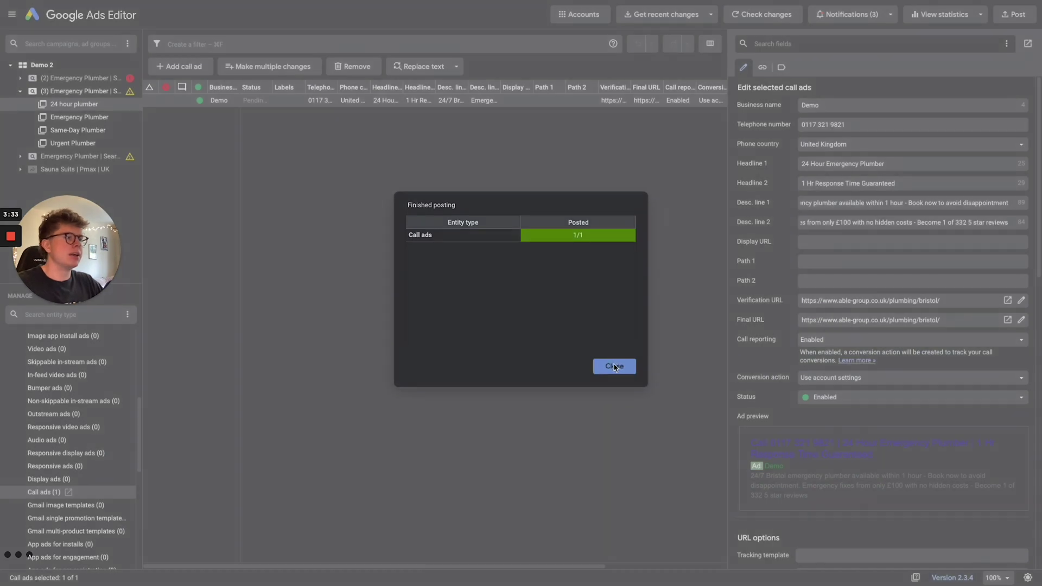
left_click(616, 369)
- Switch to Chrome, leave the Urgent Plumber ad editor and open the refreshed (3) Emergency Plumber campaign's 24 hour plumber ad group
key("ctrl+Up")
left_click(522, 27)
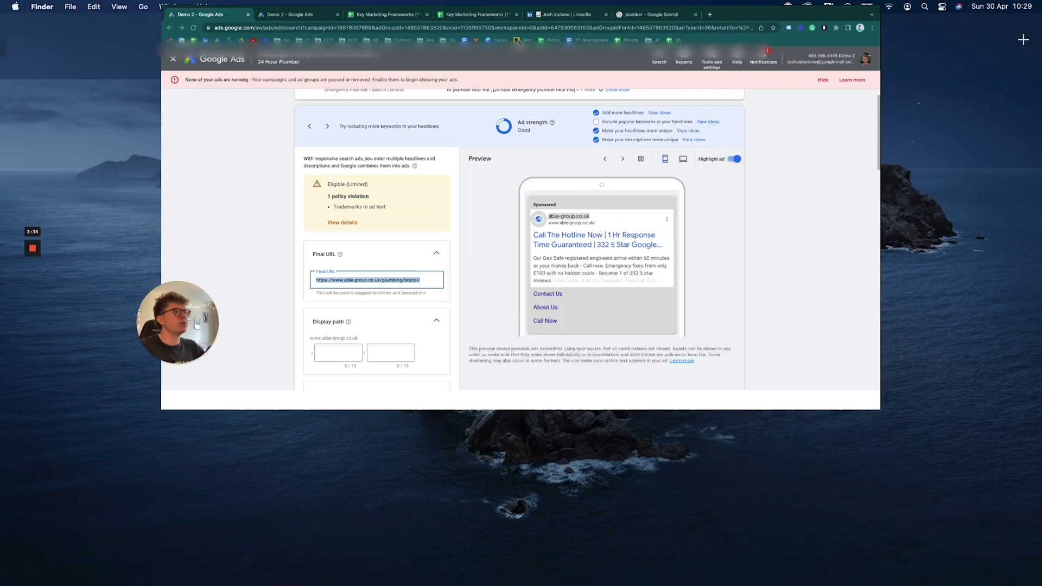
left_click(210, 23)
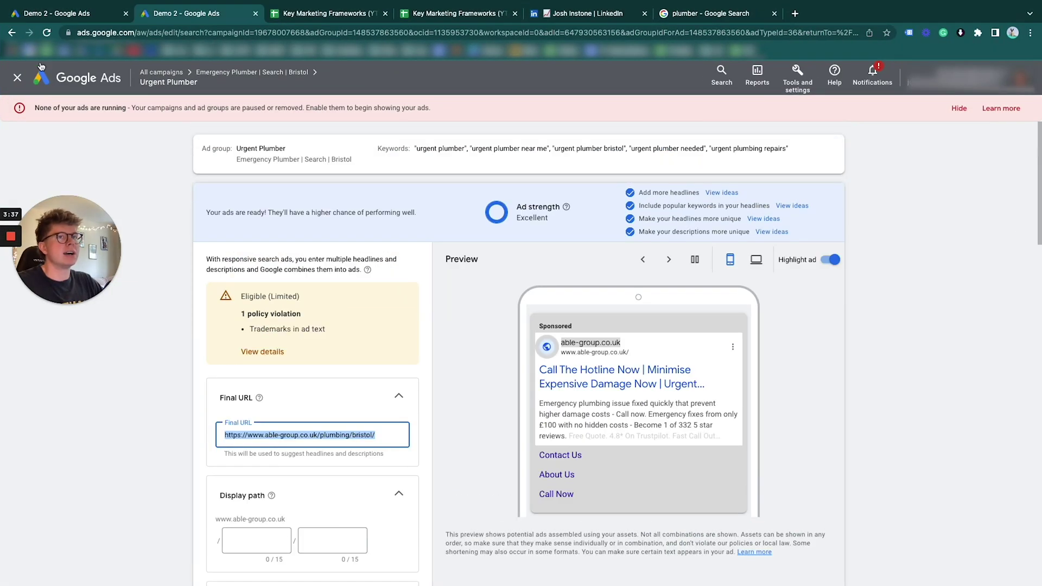
left_click(17, 77)
left_click(618, 357)
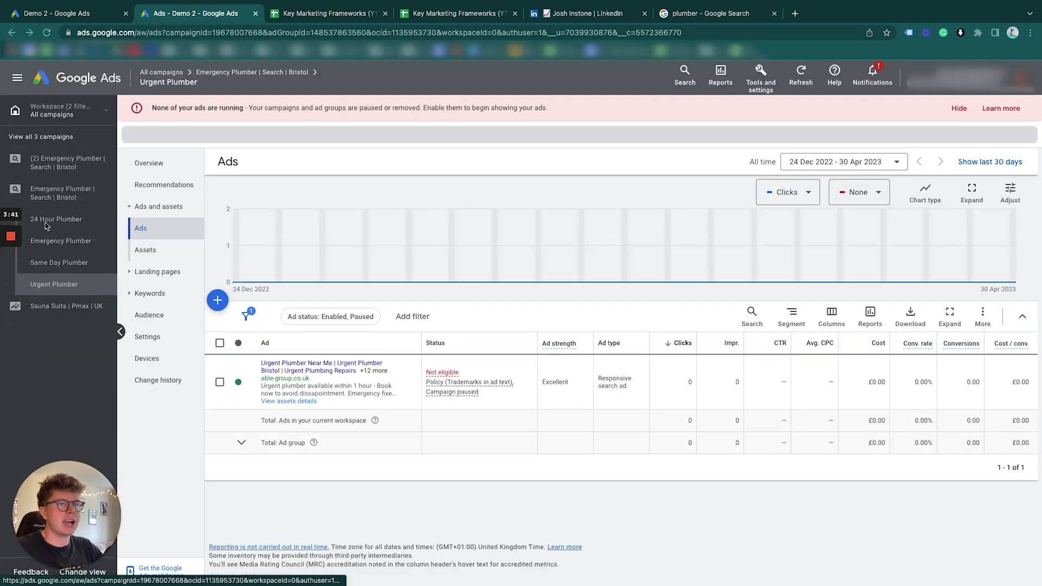
left_click(47, 32)
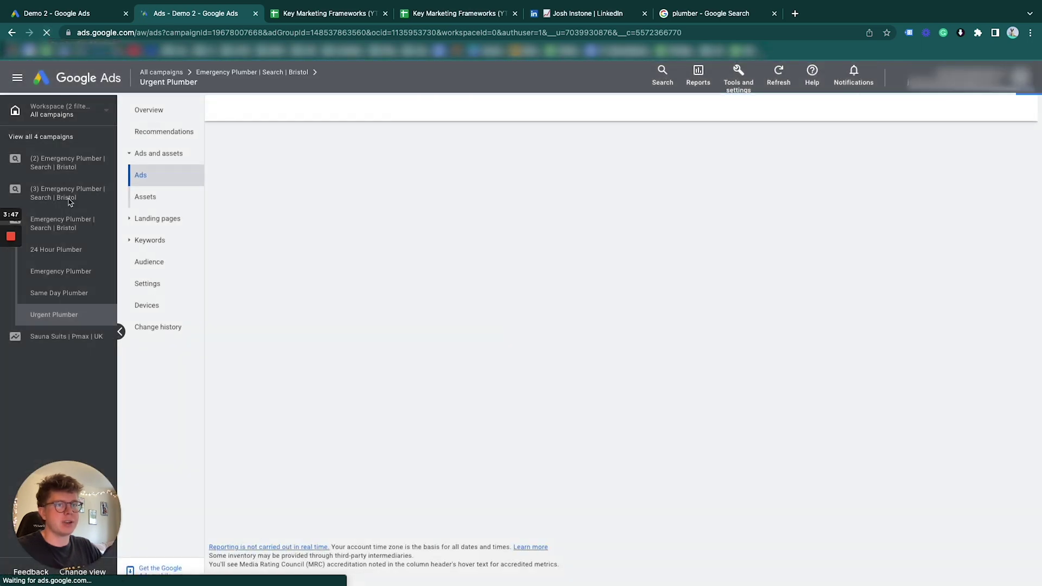
left_click(68, 200)
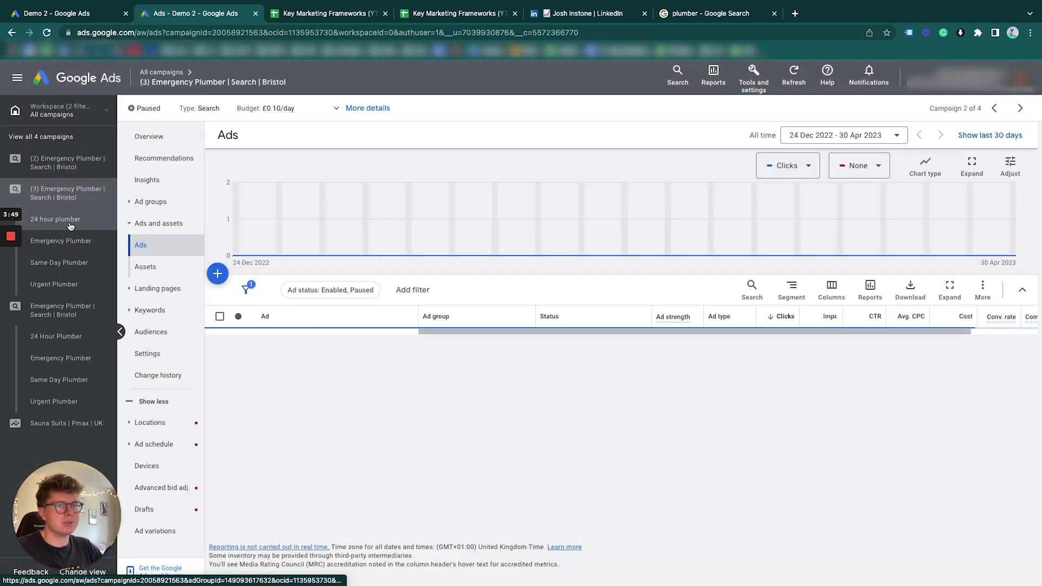
left_click(70, 226)
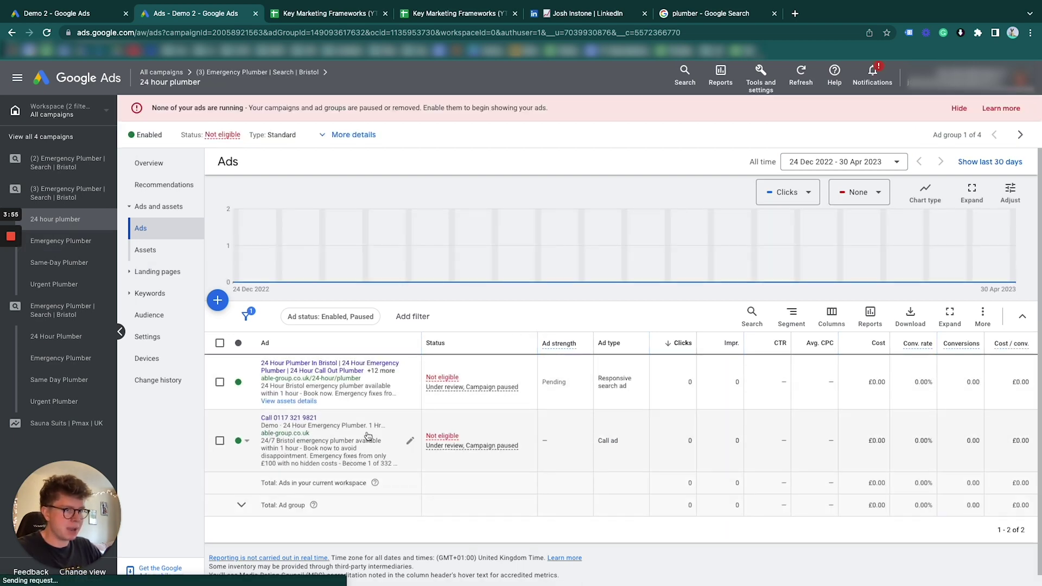
- Open the posted call ad for editing and set its display path to 24-hour/plumber
left_click(410, 440)
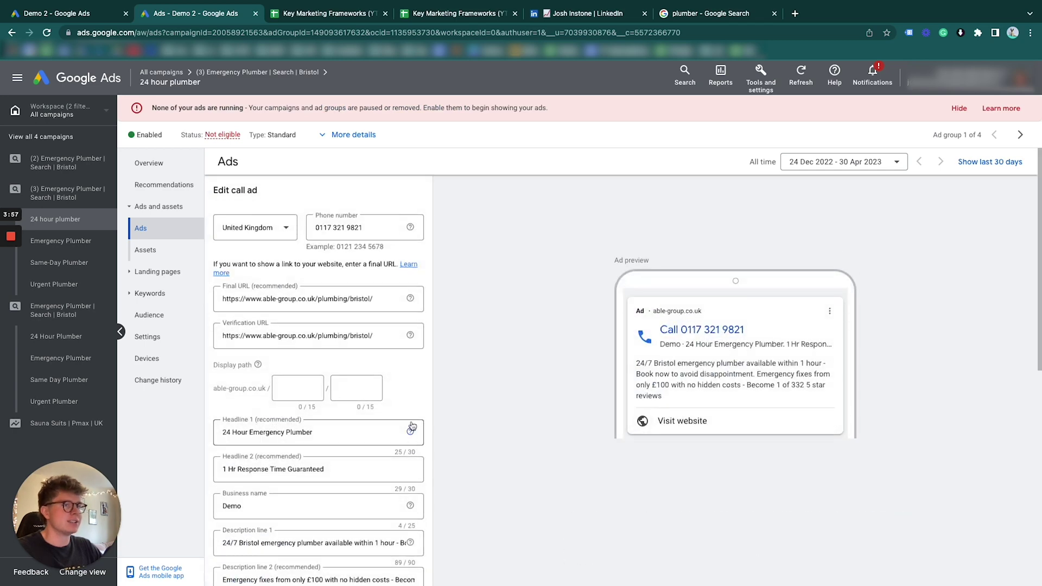
scroll(512, 371, "down", 2)
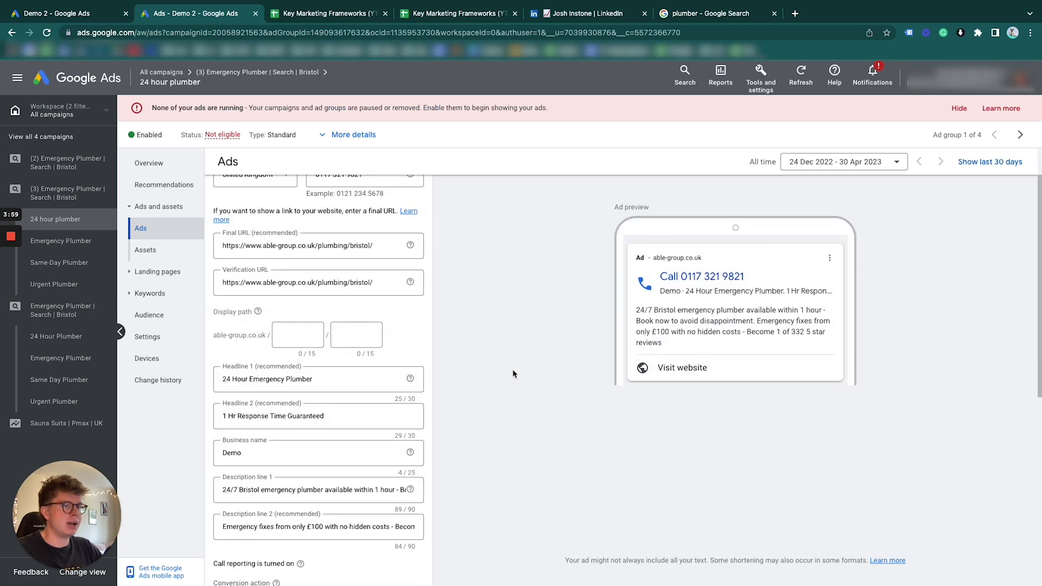
left_click(299, 334)
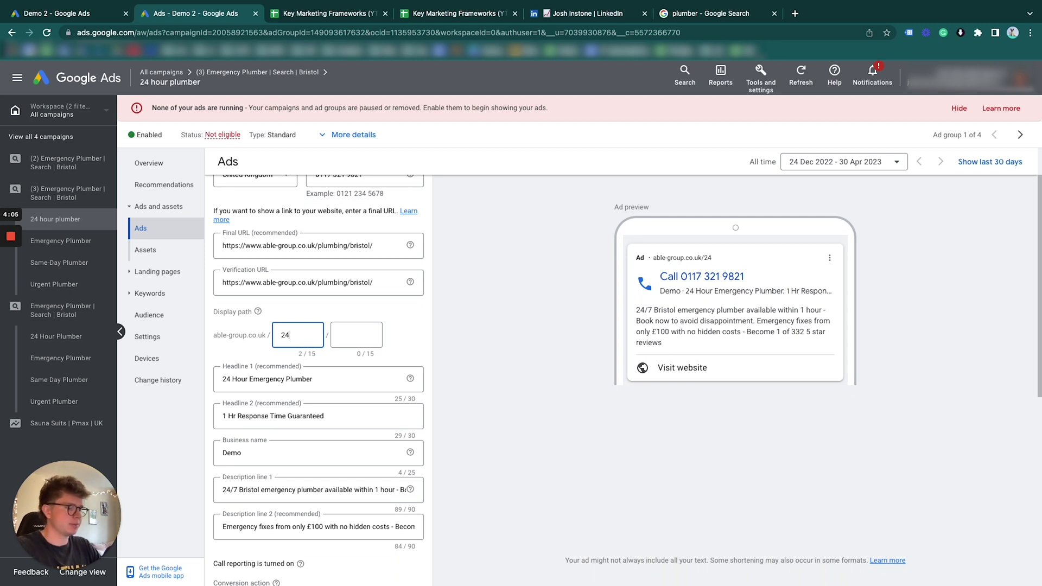
type("24-hour")
key("Tab")
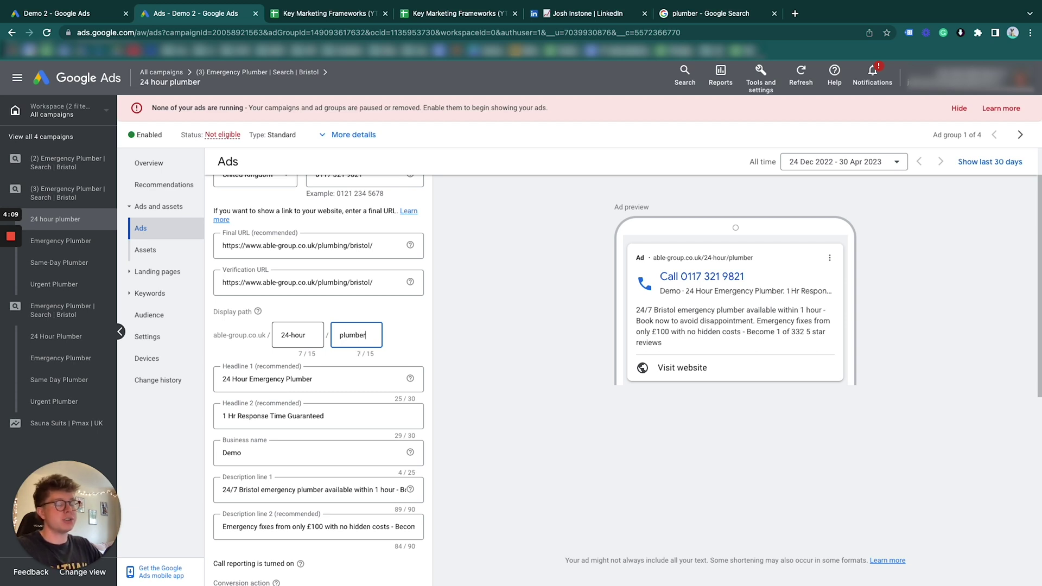
- Change the call ad's business name to Able-Group and save the new version of the ad
scroll(427, 399, "down", 2)
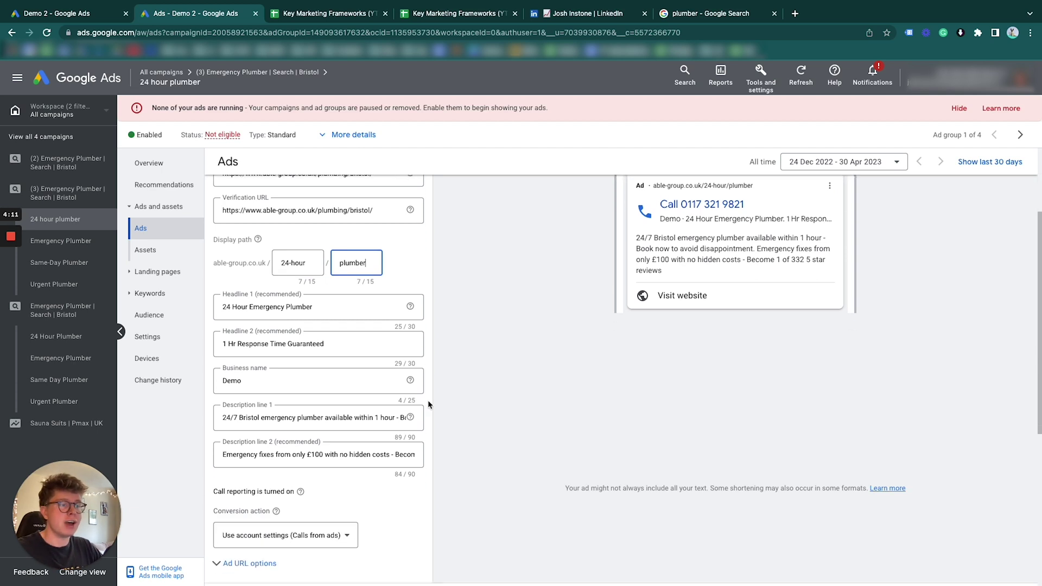
double_click(290, 374)
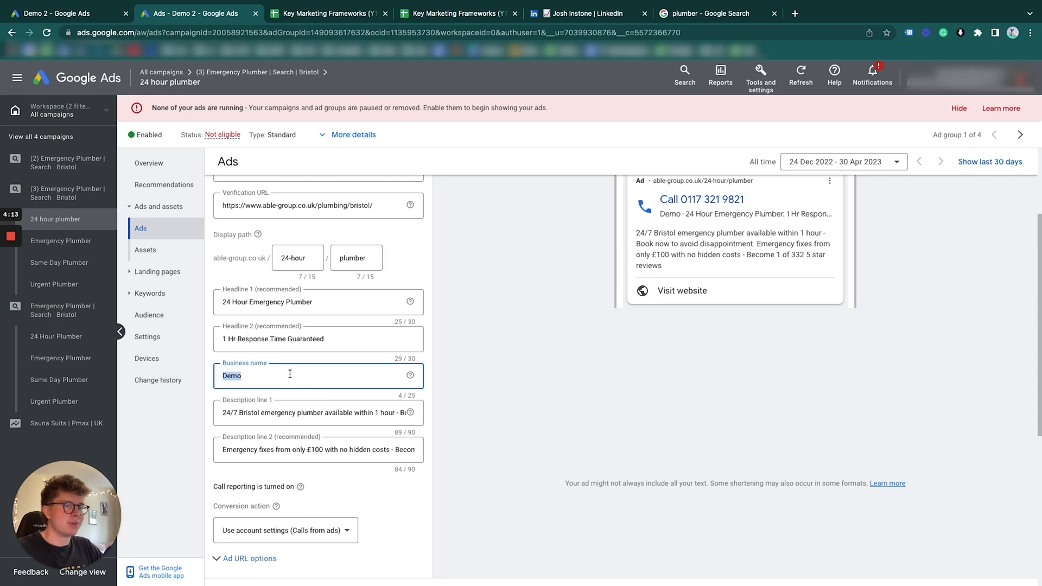
type("Able-")
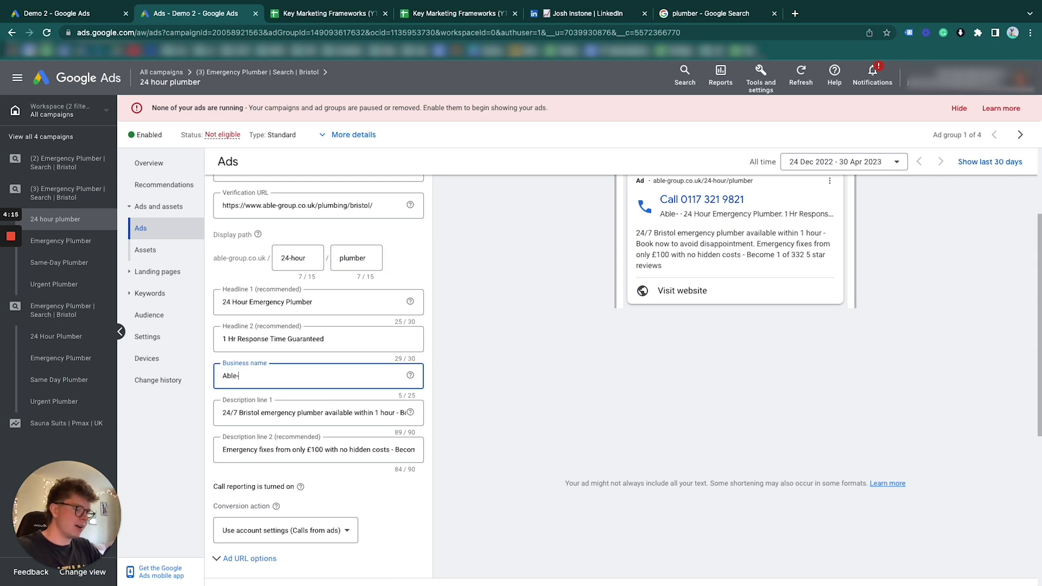
type("Group")
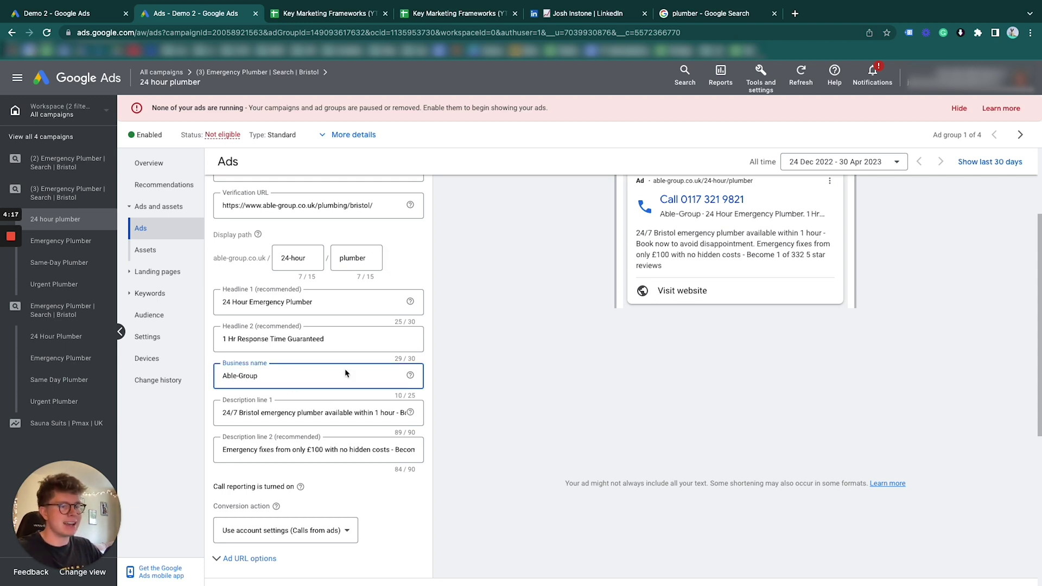
scroll(345, 373, "down", 4)
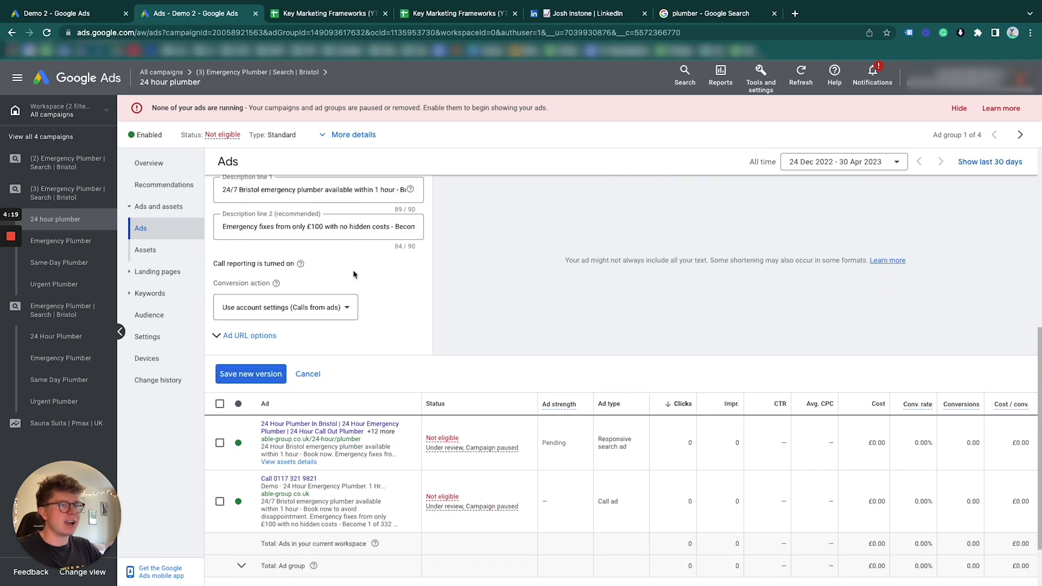
scroll(475, 350, "up", 10)
scroll(767, 193, "down", 2)
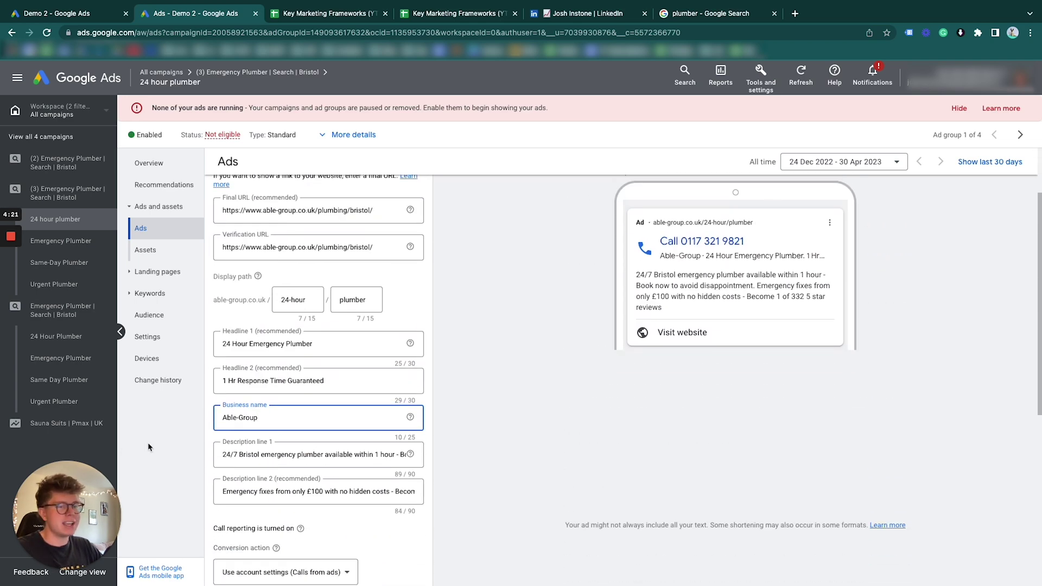
scroll(260, 412, "down", 4)
left_click(242, 459)
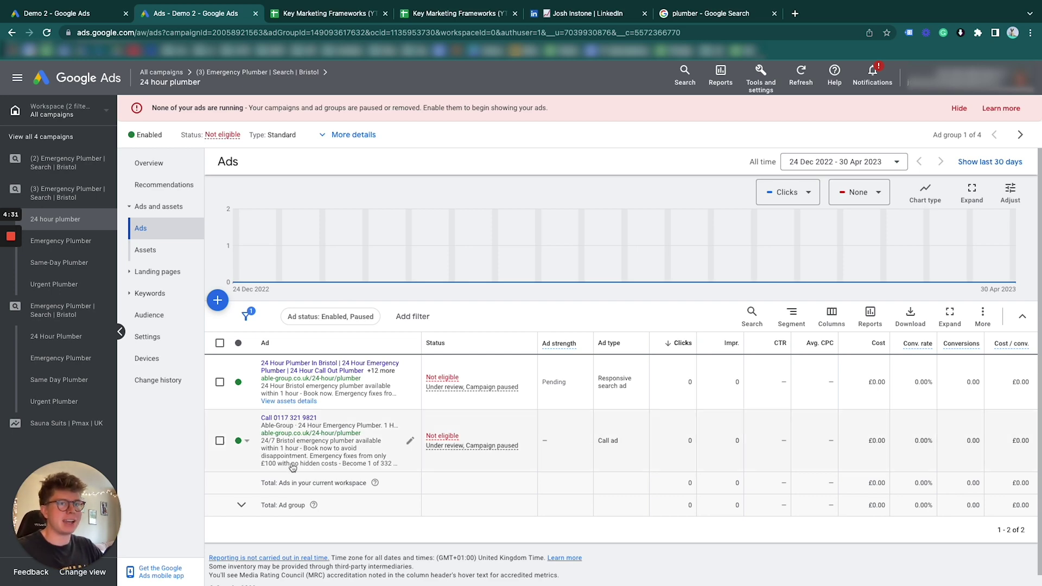
- Switch to the open LinkedIn profile page
left_click(570, 21)
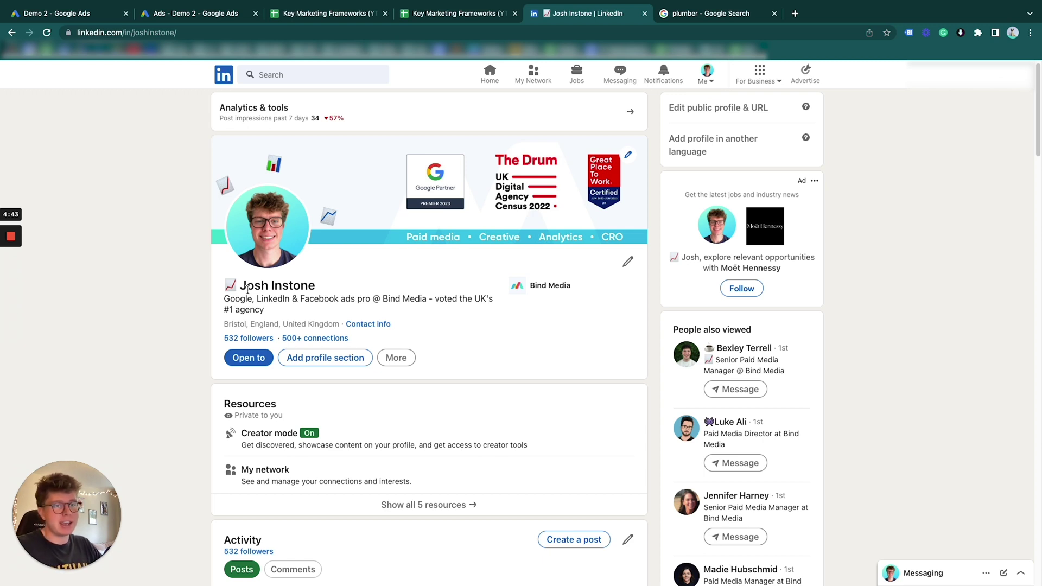
mouse_move(11, 242)
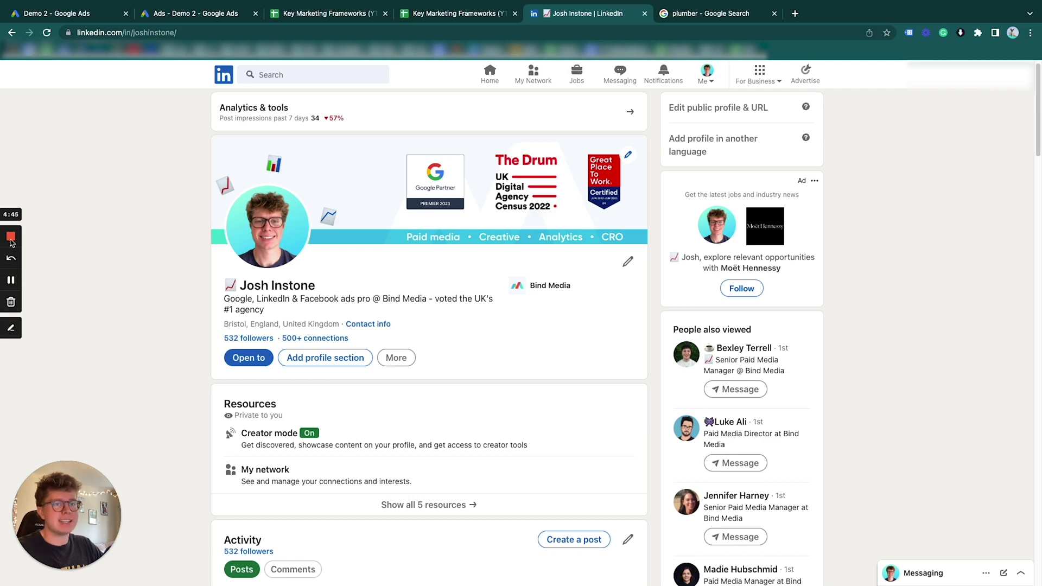